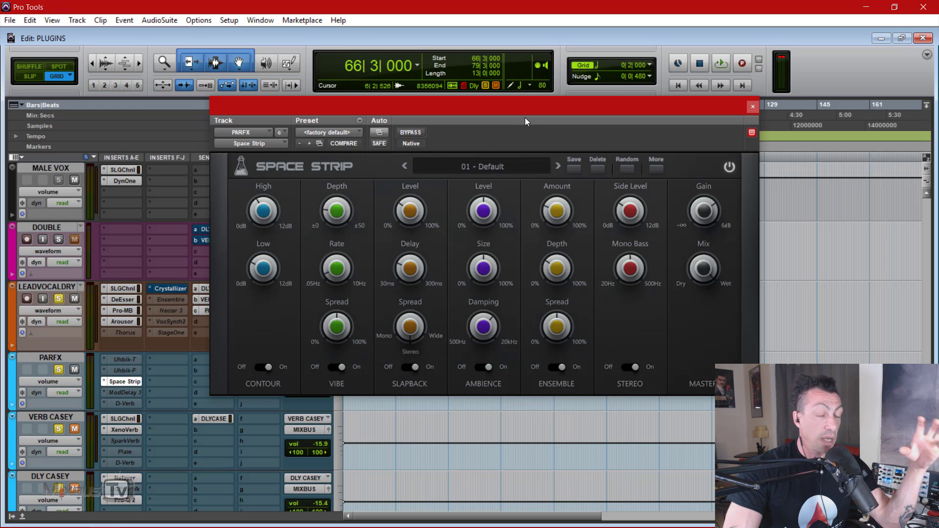
# Step: Turn off Space Strip's Contour, Vibe, Slapback and Ensemble modules, leaving Ambience and Stereo on, and adjust the master Mix
pyautogui.moveTo(526, 111); pyautogui.dragTo(534, 98)
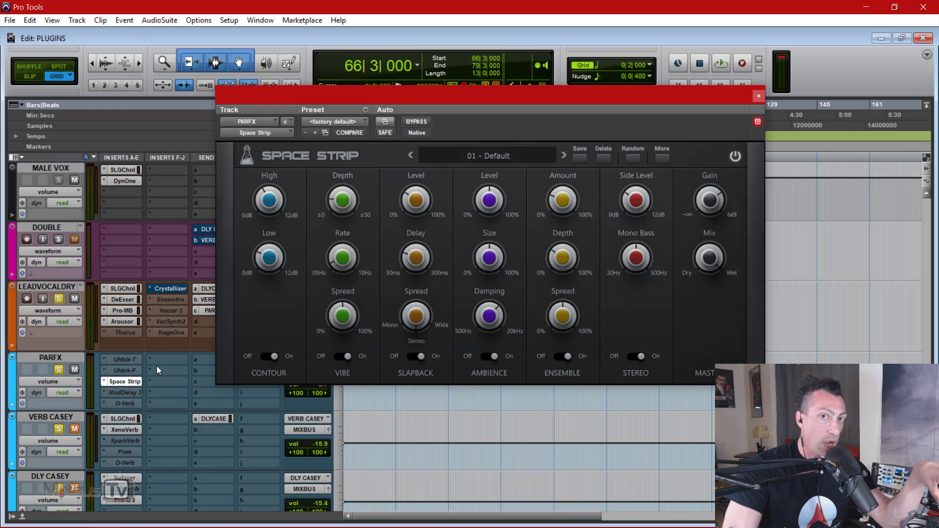
pyautogui.click(269, 357)
pyautogui.click(342, 355)
pyautogui.click(417, 356)
pyautogui.click(564, 356)
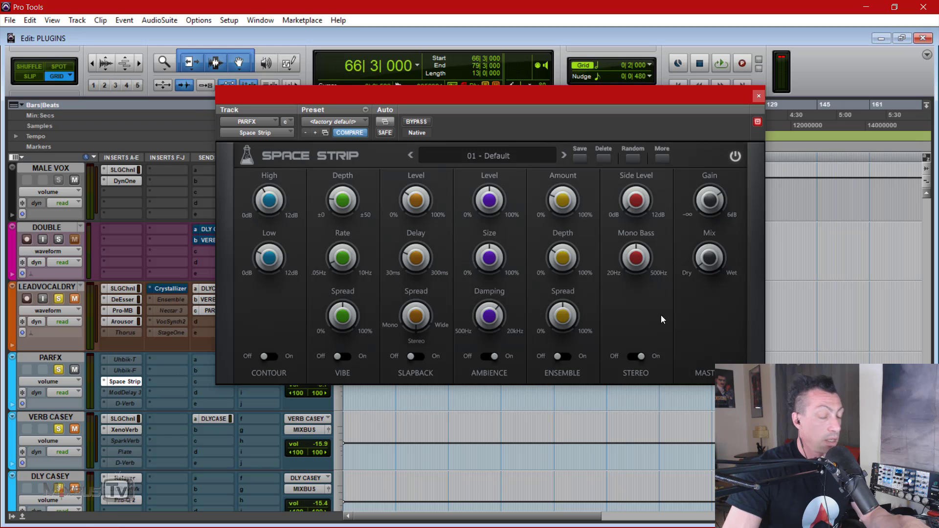
pyautogui.moveTo(700, 259); pyautogui.dragTo(710, 190)
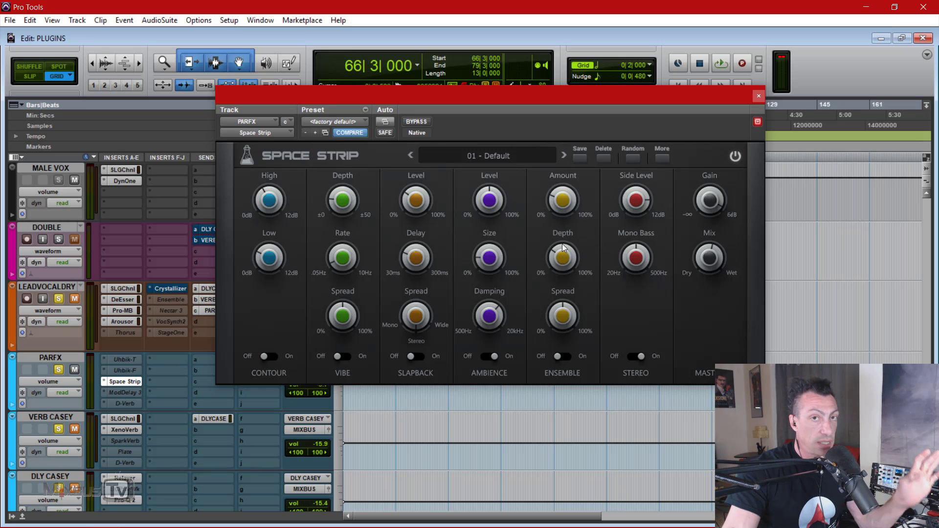
pyautogui.moveTo(485, 262)
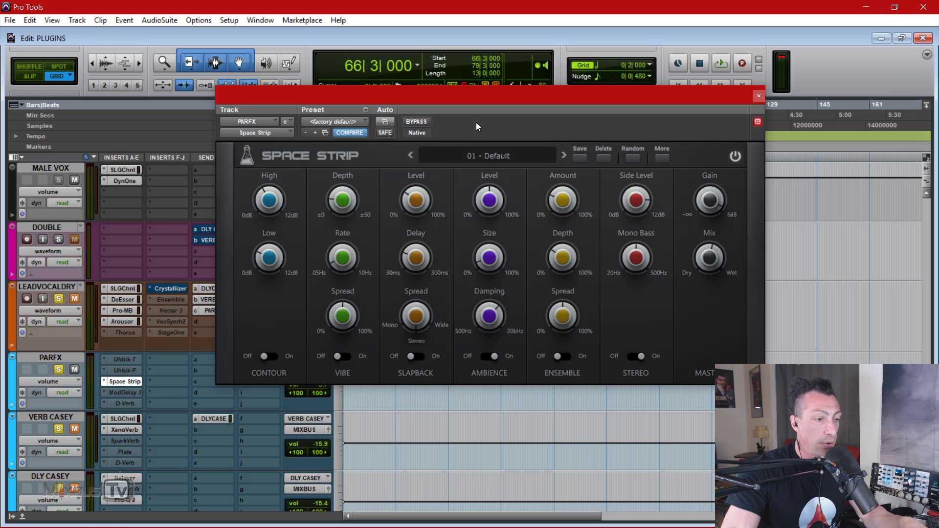
# Step: Play the loop to compare Space Strip bypassed and active, lowering the Mix and raising the master Gain to about +4 dB
pyautogui.click(425, 124)
pyautogui.press('space')
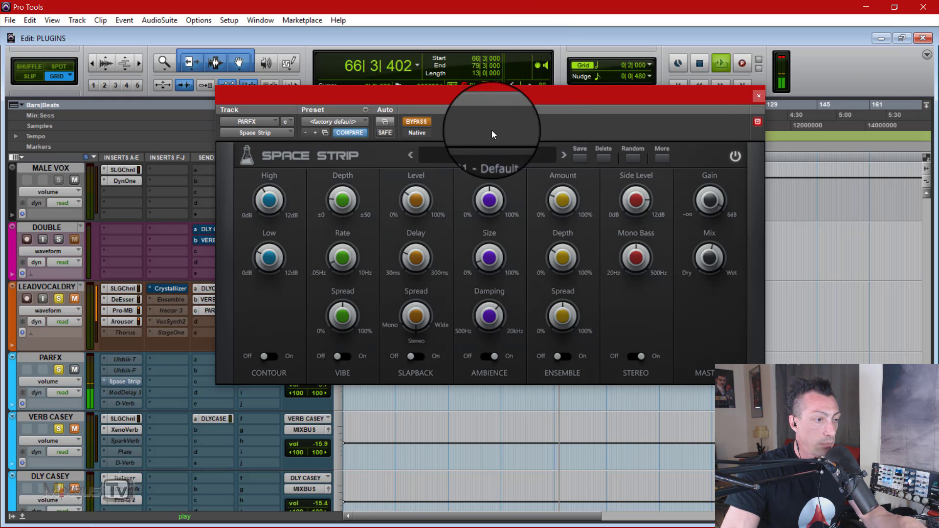
pyautogui.click(421, 121)
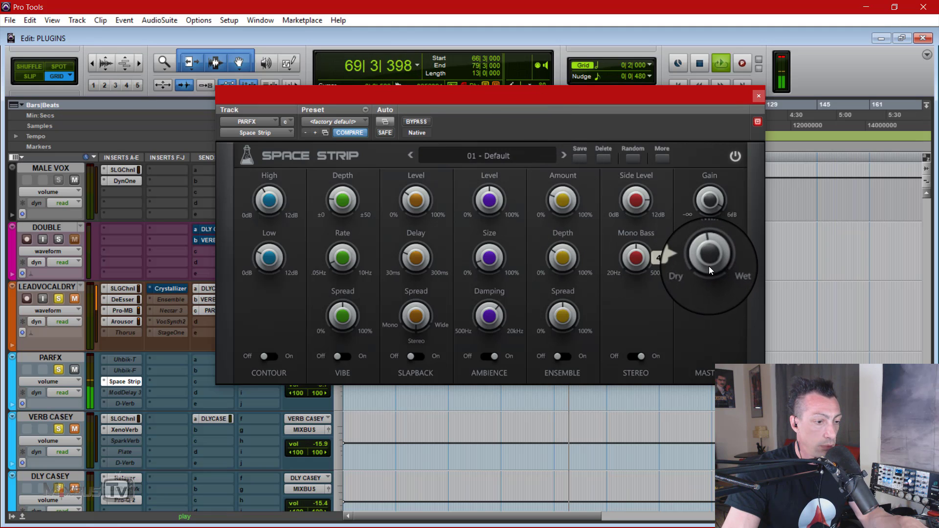
pyautogui.moveTo(709, 216)
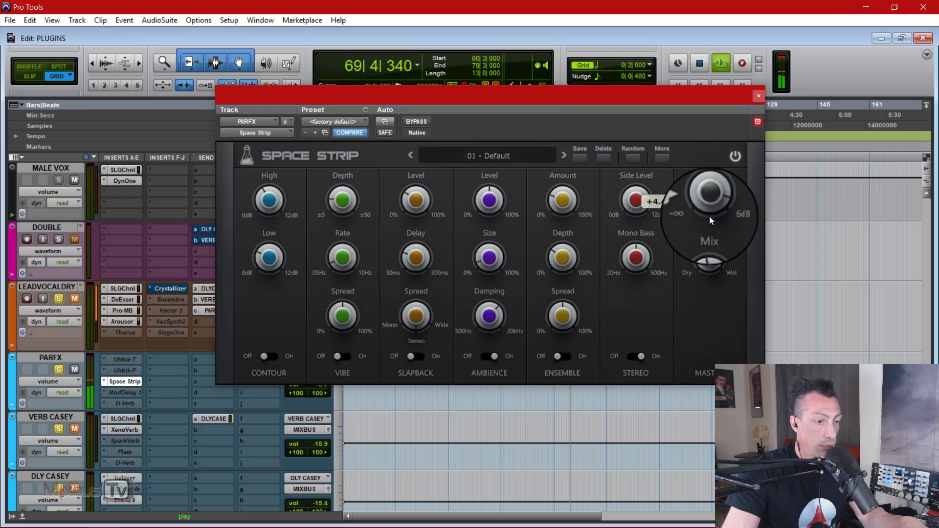
pyautogui.click(417, 123)
pyautogui.click(416, 120)
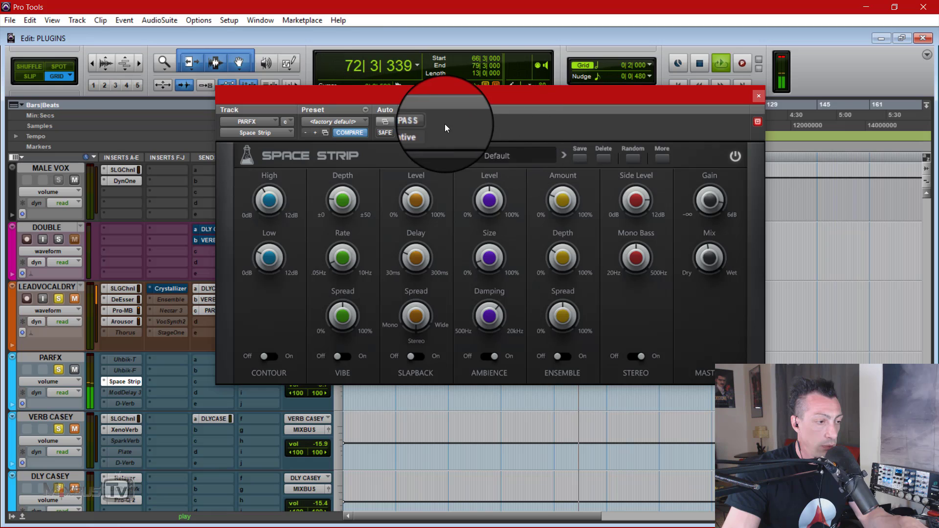
pyautogui.press('space')
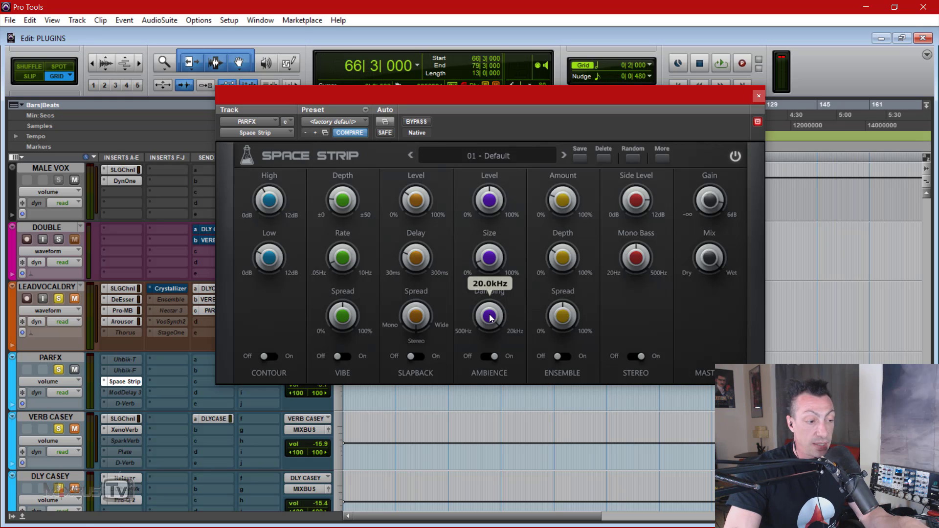
# Step: Play the loop while lowering the Ambience Damping well below 20 kHz and readjusting the master Mix
pyautogui.moveTo(486, 326); pyautogui.dragTo(487, 349)
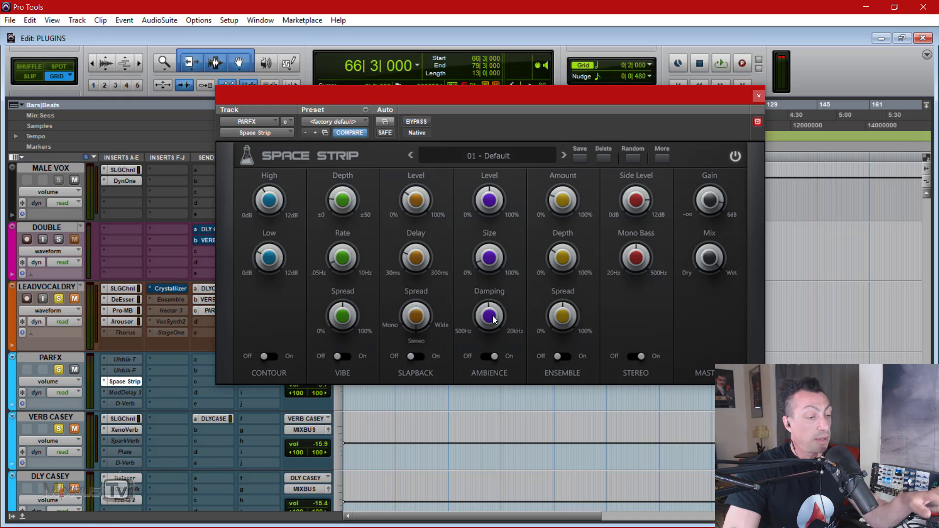
pyautogui.press('space')
pyautogui.moveTo(492, 318); pyautogui.dragTo(491, 394)
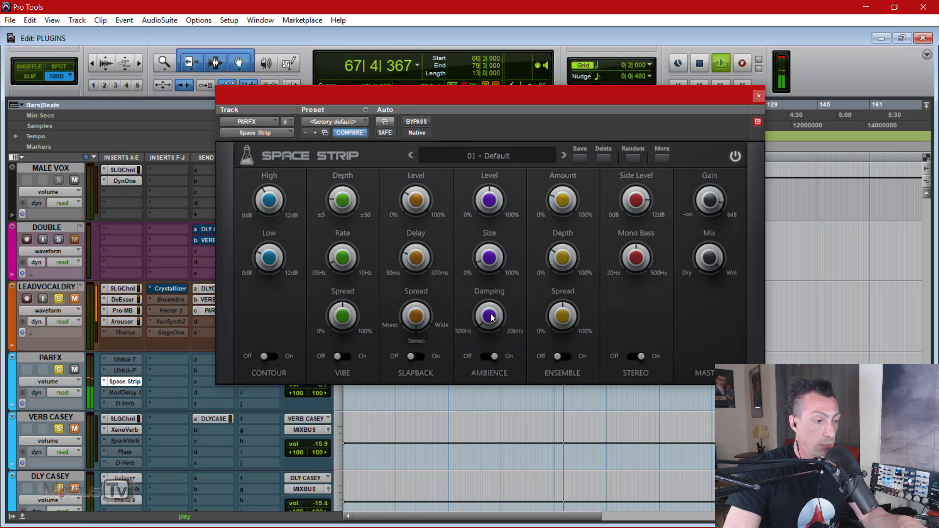
pyautogui.moveTo(490, 313); pyautogui.dragTo(491, 314)
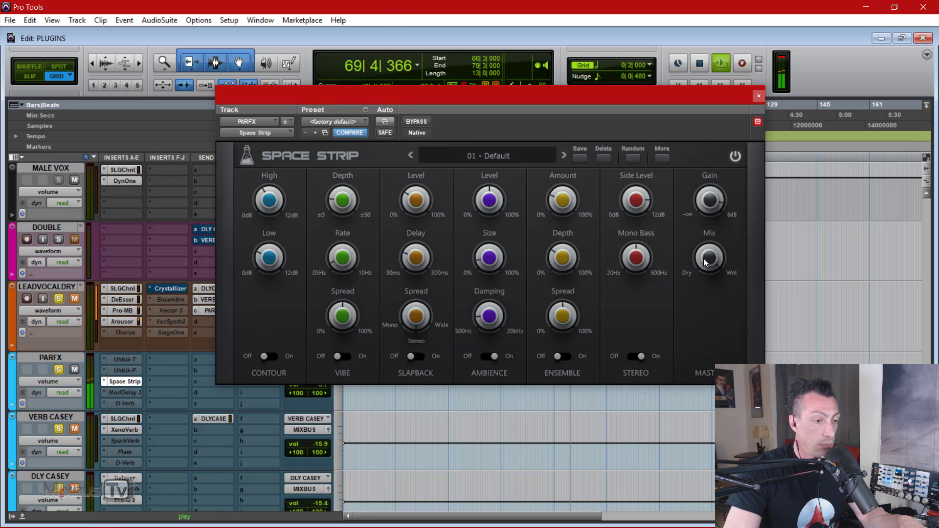
pyautogui.moveTo(690, 396); pyautogui.dragTo(669, 303)
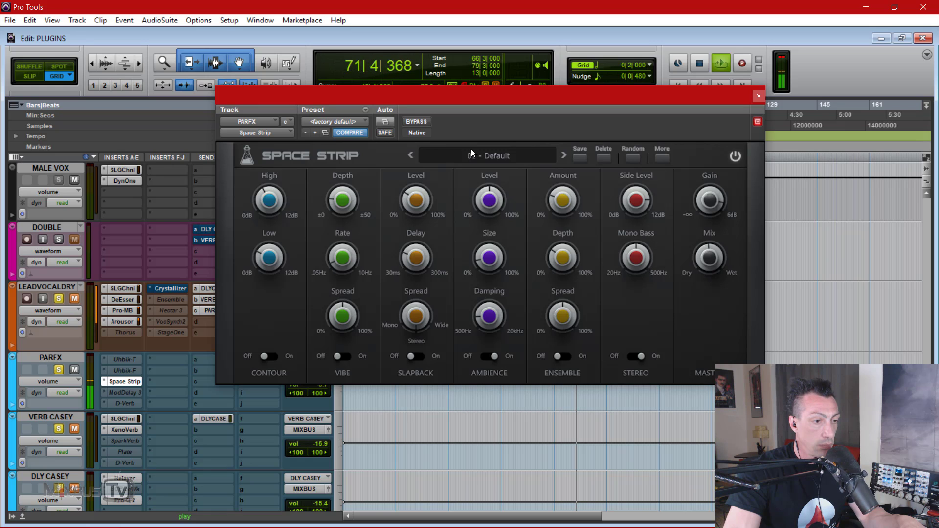
# Step: Compare Space Strip bypassed and active during playback, setting the Ambience Size to about 18% and the Mix to about 57%
pyautogui.click(419, 124)
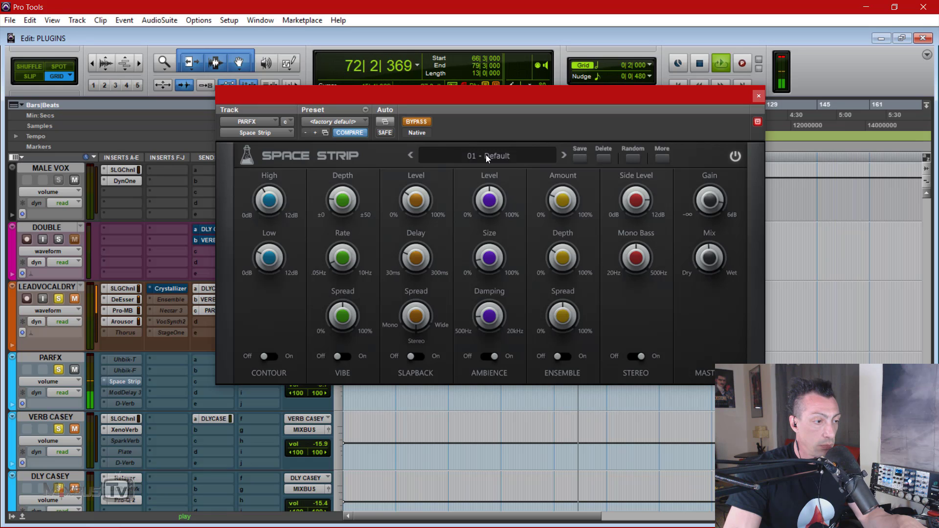
pyautogui.click(410, 123)
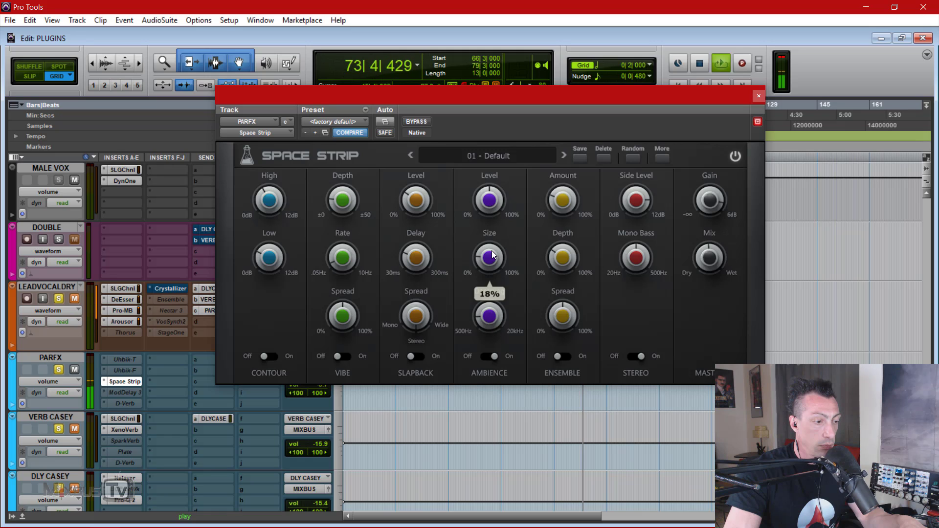
pyautogui.moveTo(722, 258); pyautogui.dragTo(721, 246)
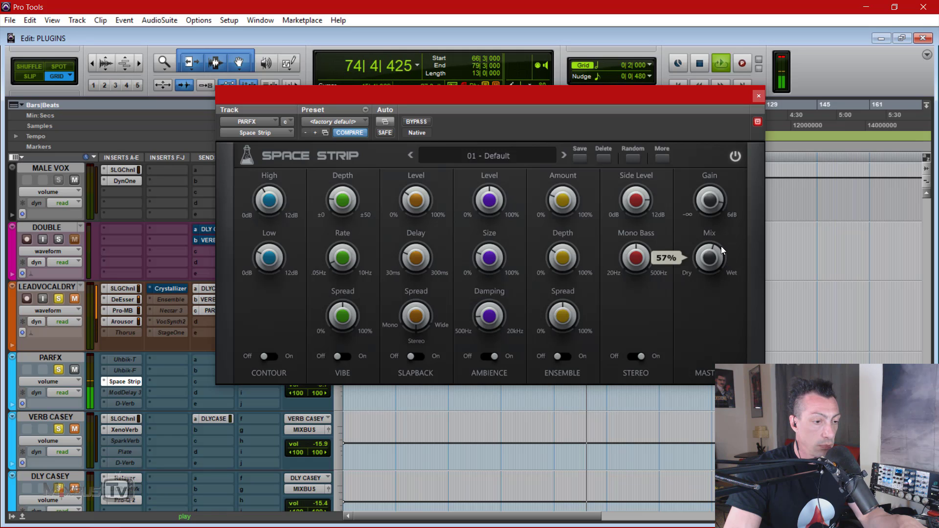
pyautogui.click(417, 123)
pyautogui.press('space')
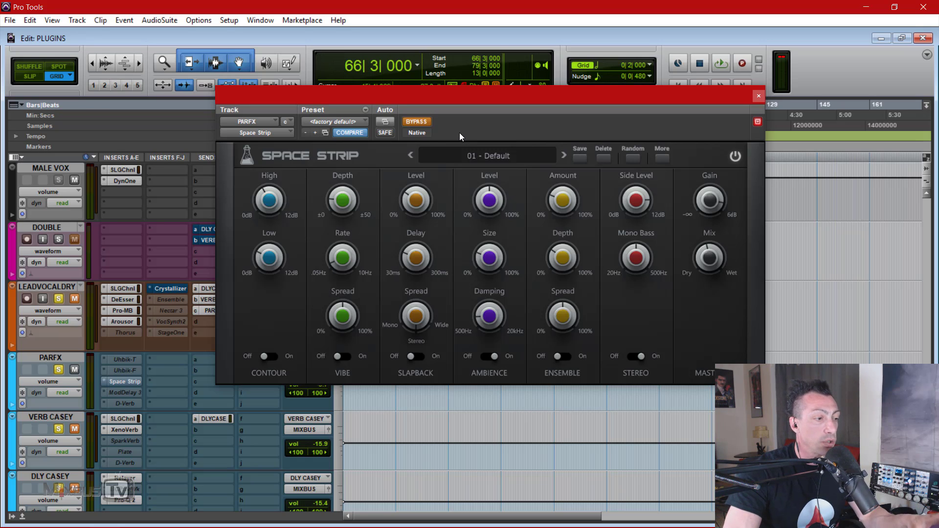
# Step: Reactivate Space Strip, turn off its Ambience module and turn on the Ensemble module
pyautogui.click(425, 122)
pyautogui.click(494, 358)
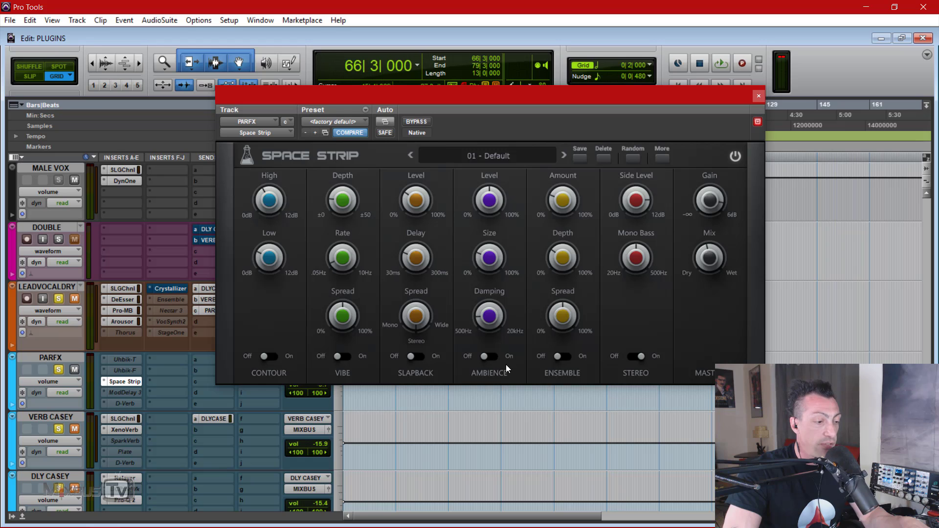
pyautogui.click(563, 356)
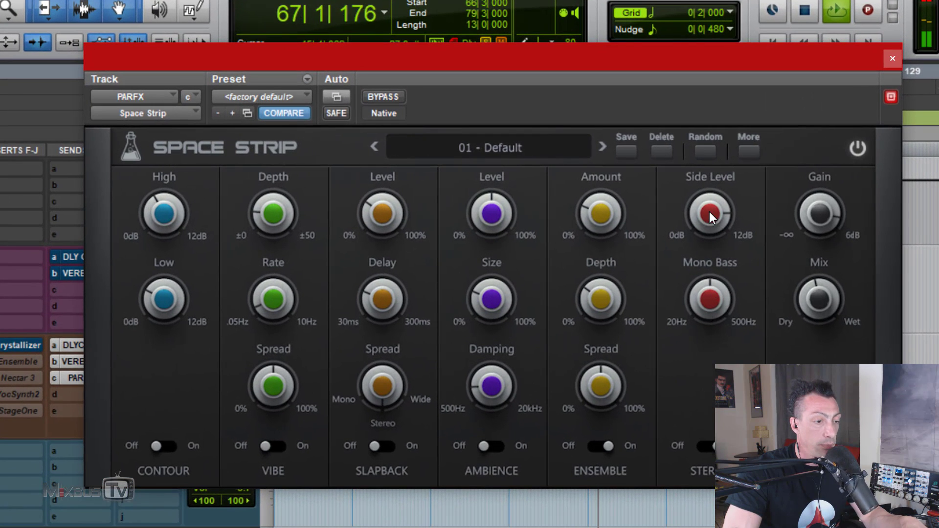
# Step: Adjust the Ensemble module during playback with a Depth of about 14%, a low Amount and the Spread at maximum
pyautogui.moveTo(605, 337)
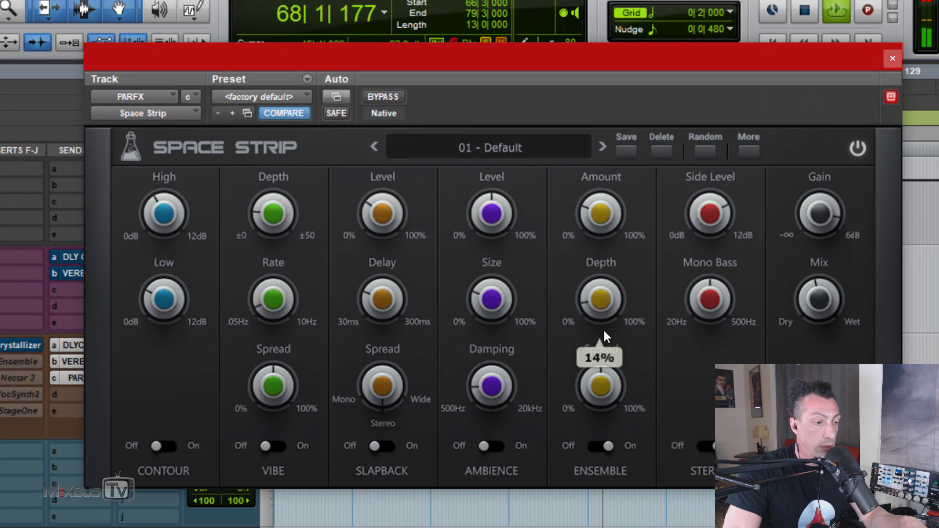
pyautogui.moveTo(605, 332); pyautogui.dragTo(603, 339)
pyautogui.moveTo(610, 390); pyautogui.dragTo(611, 258)
pyautogui.moveTo(604, 293)
pyautogui.mouseDown()
pyautogui.moveTo(607, 234)
pyautogui.moveTo(608, 286)
pyautogui.mouseUp()
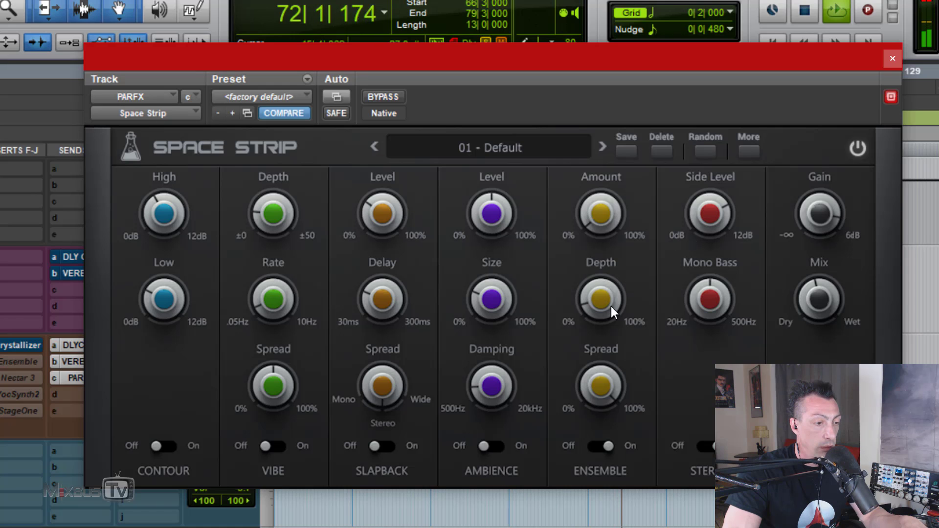
# Step: Compare the sound without and with the Ensemble module, setting its Depth to about 7% and raising its Amount slightly
pyautogui.click(607, 447)
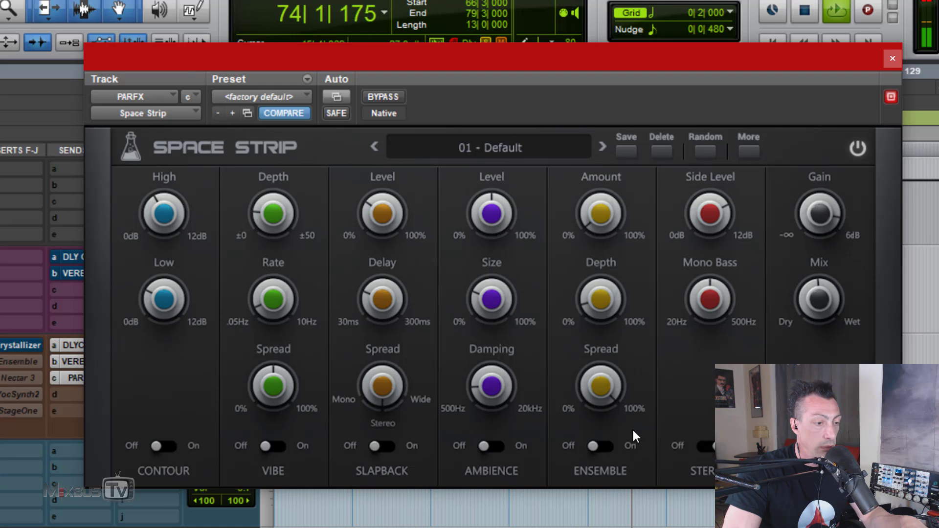
pyautogui.click(605, 445)
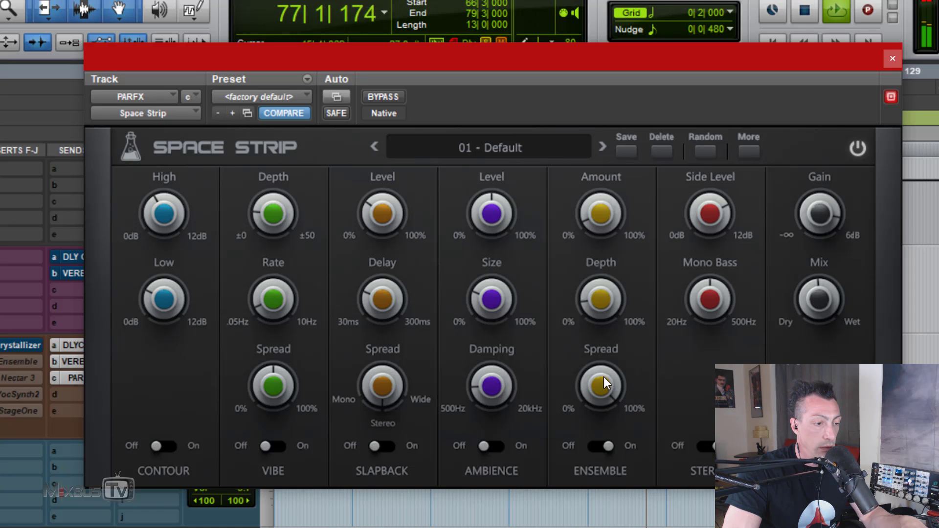
pyautogui.moveTo(601, 299); pyautogui.dragTo(601, 315)
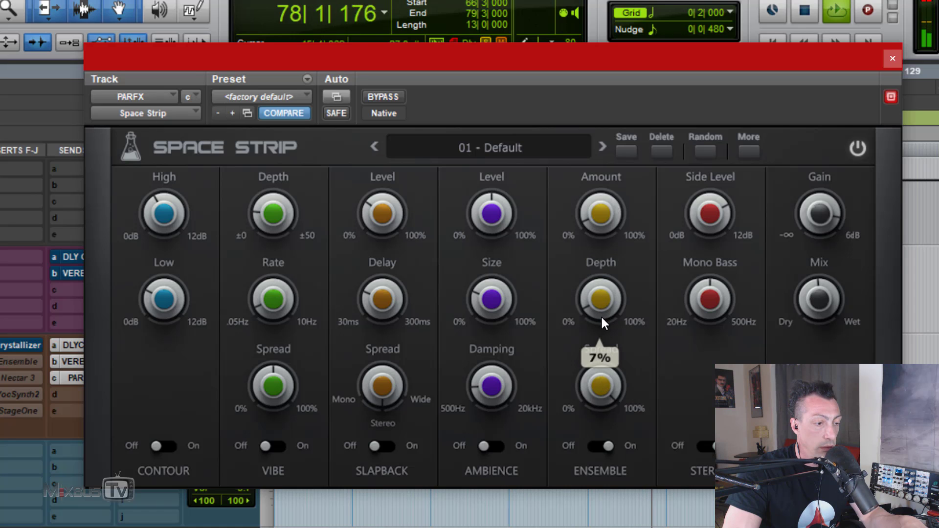
pyautogui.moveTo(604, 213)
pyautogui.mouseDown()
pyautogui.moveTo(606, 187)
pyautogui.moveTo(607, 199)
pyautogui.mouseUp()
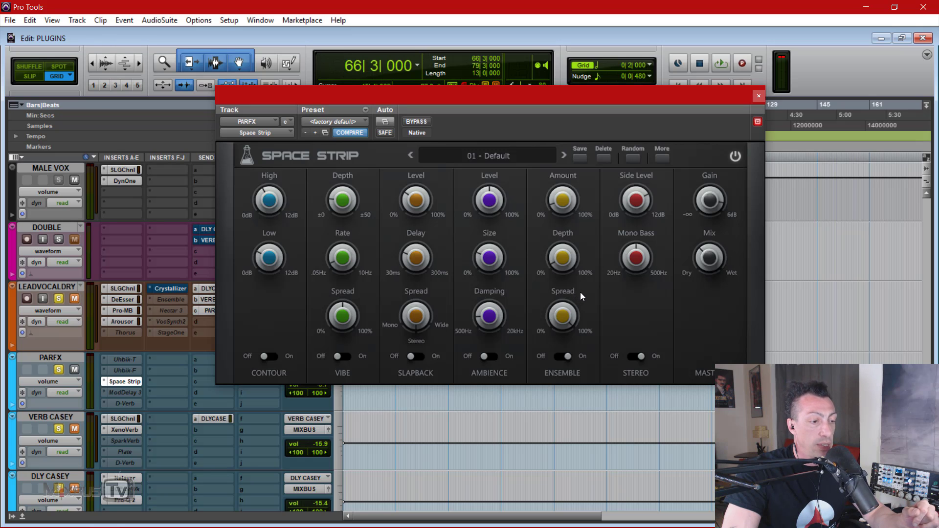
# Step: Move the Ensemble module ahead of Ambience, then turn Ambience on and lower its Level
pyautogui.moveTo(580, 292); pyautogui.dragTo(530, 300)
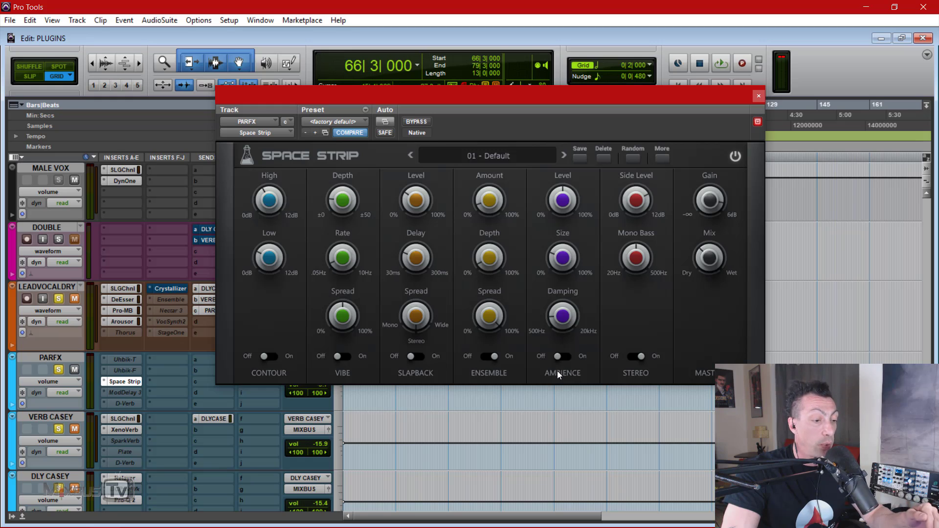
pyautogui.click(562, 355)
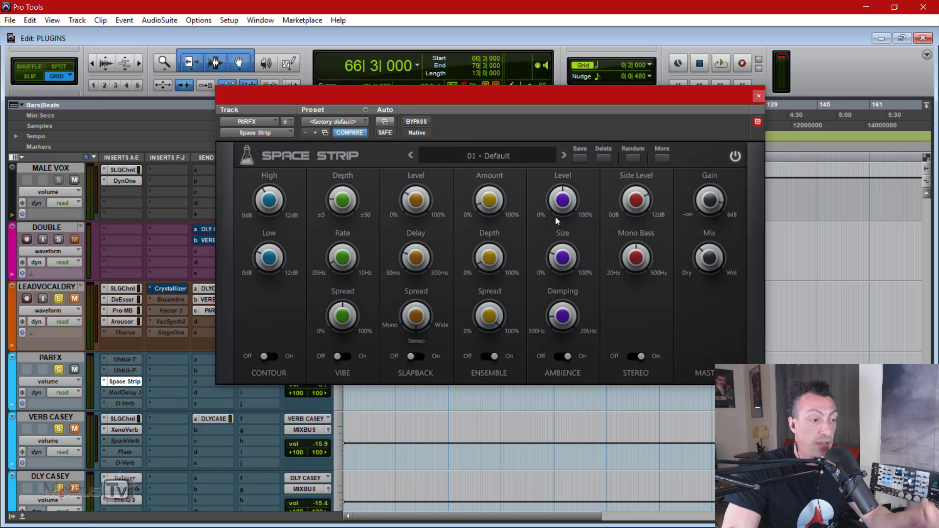
pyautogui.moveTo(563, 198); pyautogui.dragTo(560, 211)
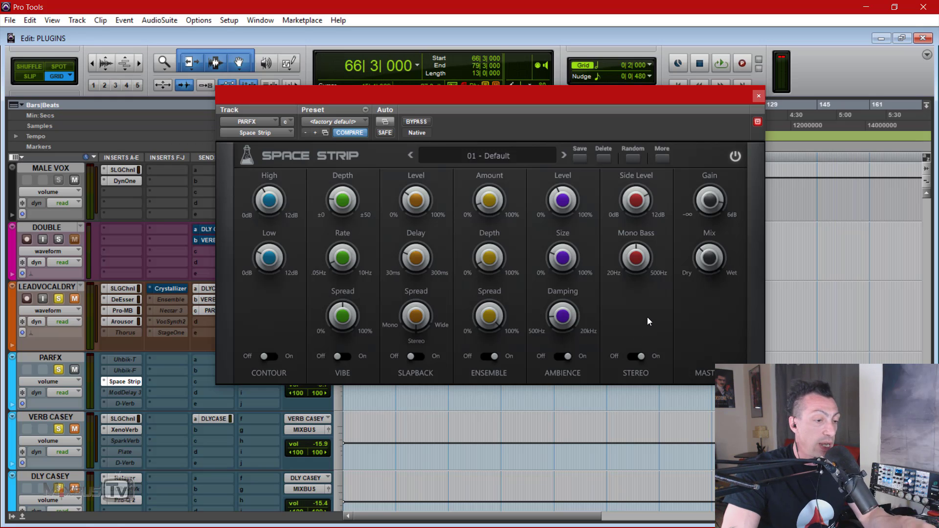
# Step: Play the loop while raising the Ambience Level and lowering the master Mix and the stereo Side Level
pyautogui.press('space')
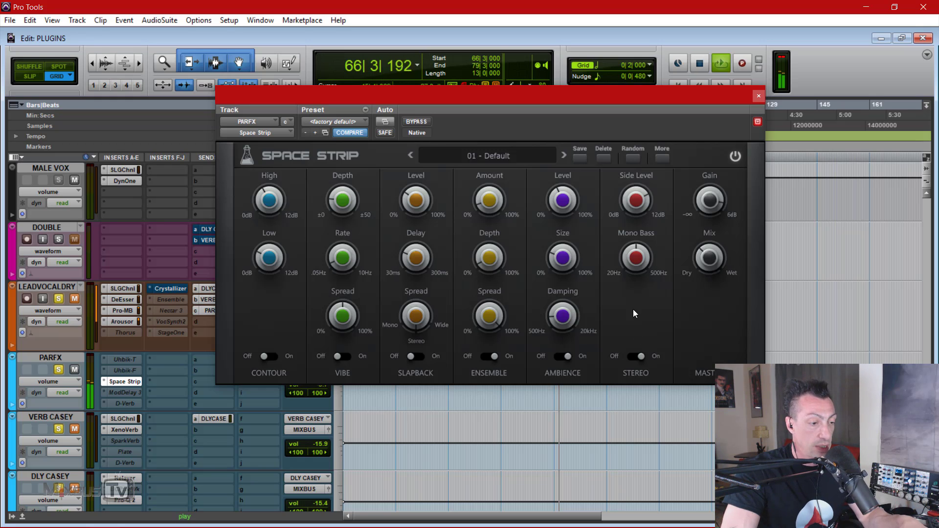
pyautogui.moveTo(568, 198)
pyautogui.moveTo(568, 198); pyautogui.dragTo(564, 149)
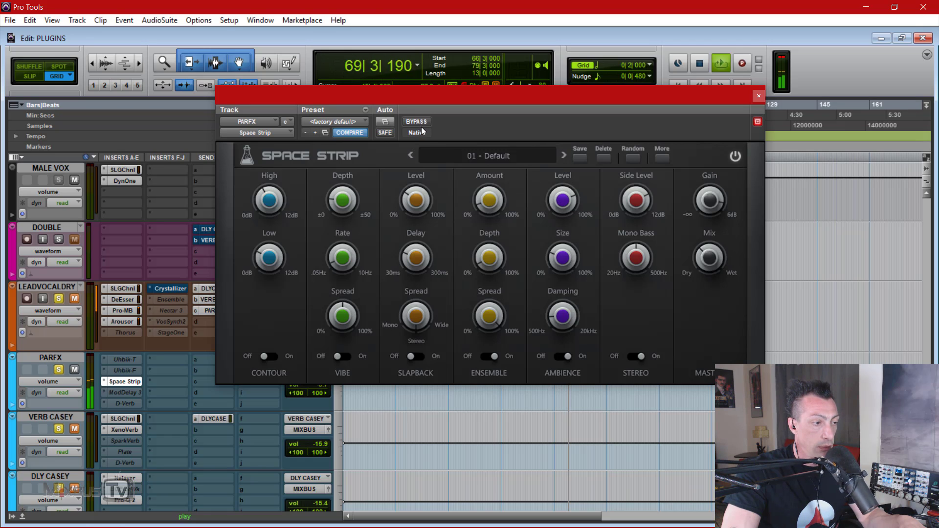
pyautogui.moveTo(561, 190)
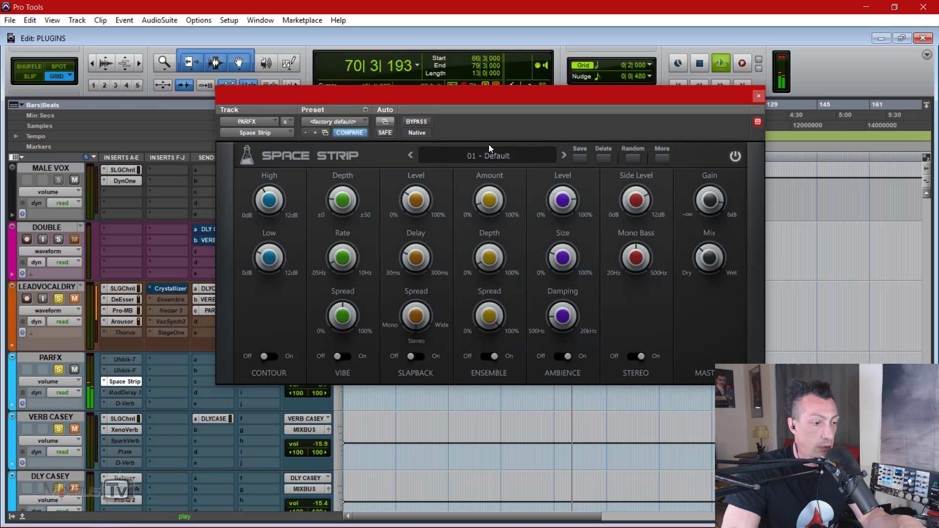
pyautogui.moveTo(717, 259); pyautogui.dragTo(716, 280)
pyautogui.moveTo(652, 230)
pyautogui.mouseDown()
pyautogui.moveTo(644, 229)
pyautogui.moveTo(648, 241)
pyautogui.mouseUp()
# Step: Compare the combined Ensemble and Ambience effect against bypass, fine-tune the Mix and stop playback
pyautogui.click(427, 122)
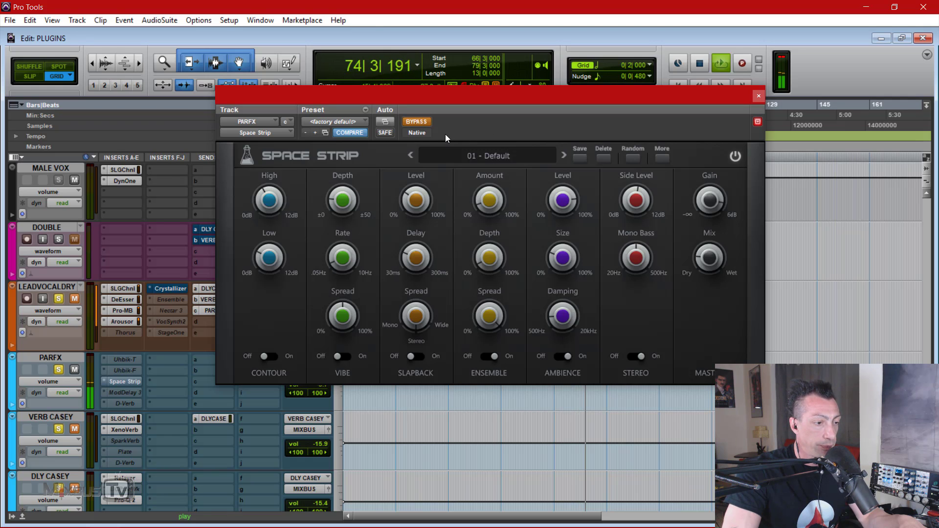
pyautogui.click(420, 121)
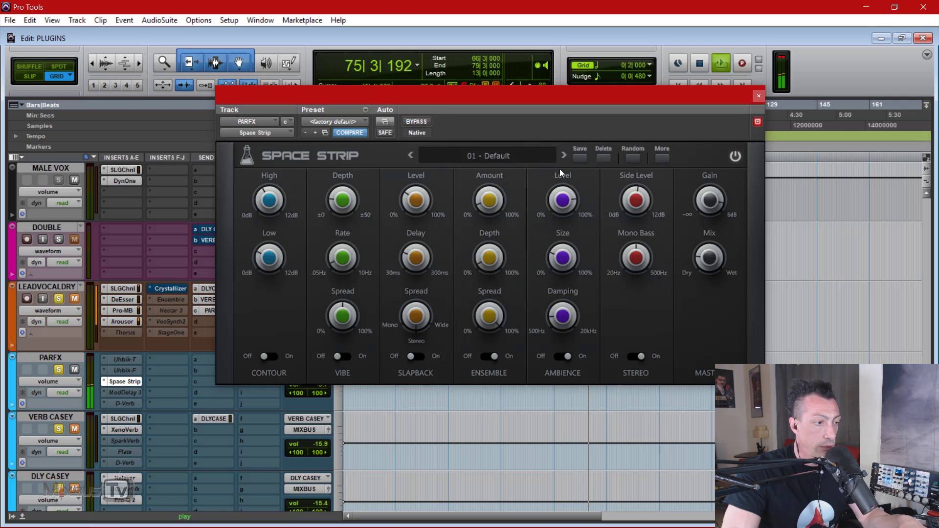
pyautogui.moveTo(705, 258); pyautogui.dragTo(705, 243)
pyautogui.press('space')
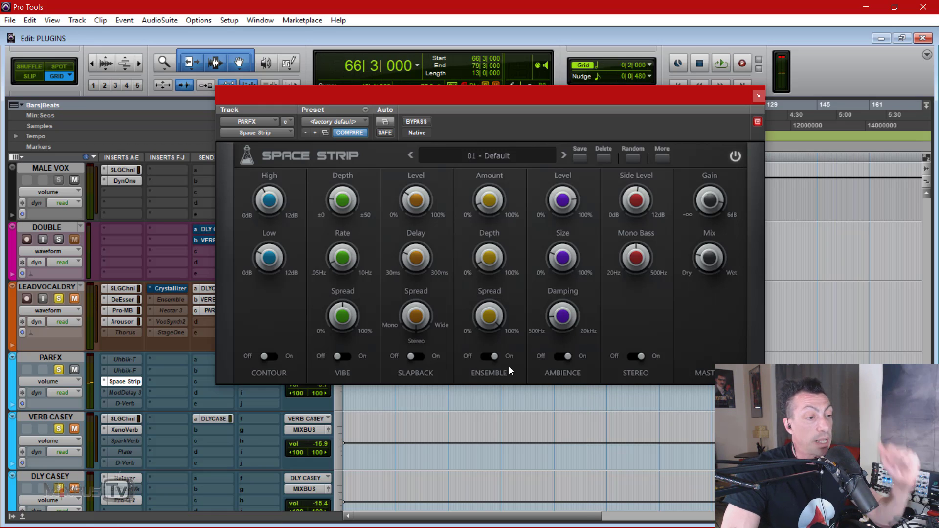
# Step: Switch off the Ensemble and Ambience modules and switch on Slapback
pyautogui.click(492, 356)
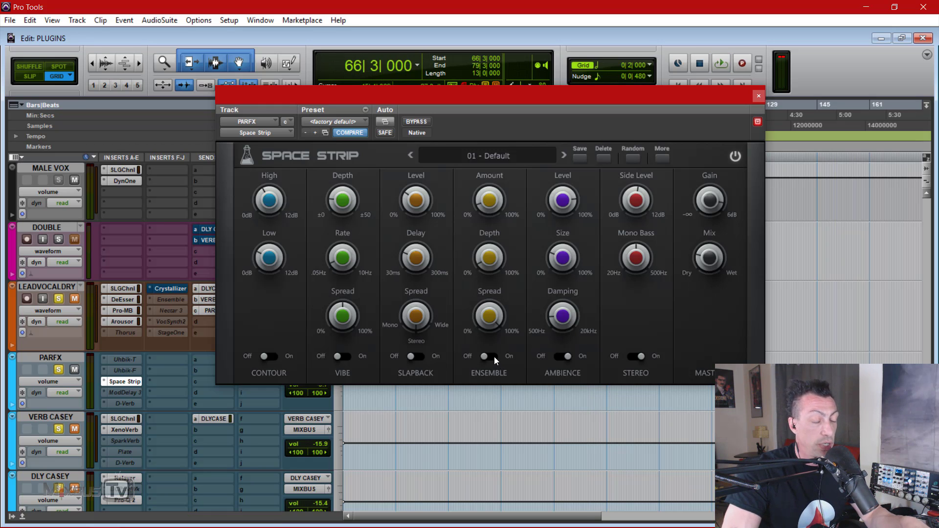
pyautogui.click(567, 357)
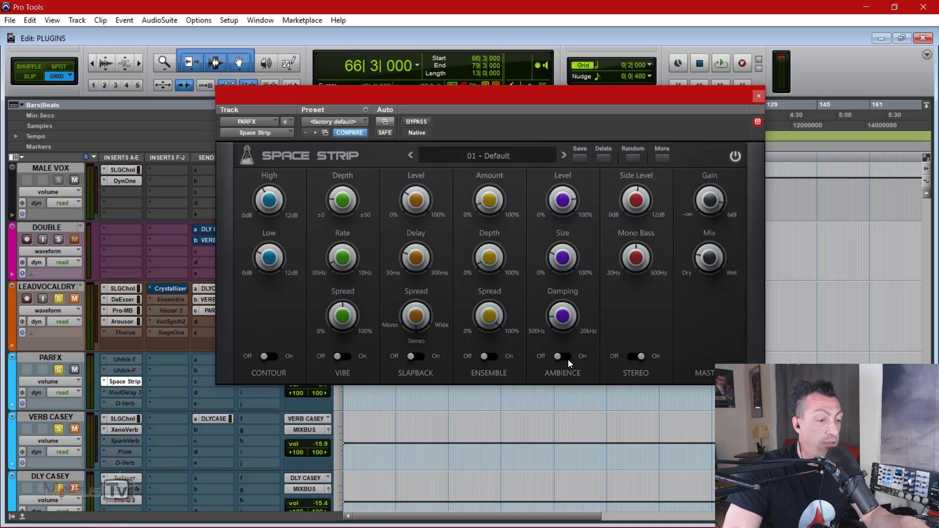
pyautogui.click(418, 356)
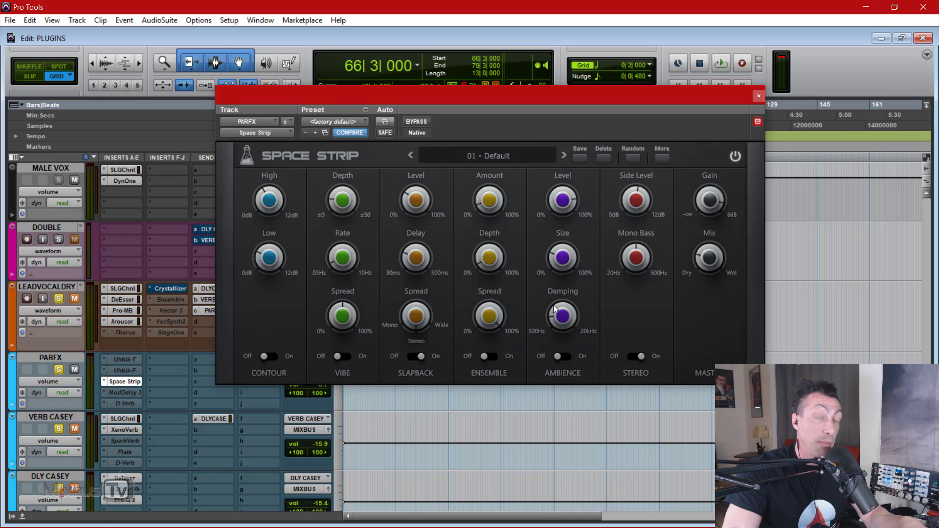
# Step: Play the loop with a higher Mix while raising the Slapback Level, widening its Spread and shortening its Delay
pyautogui.press('space')
pyautogui.moveTo(711, 270); pyautogui.dragTo(714, 231)
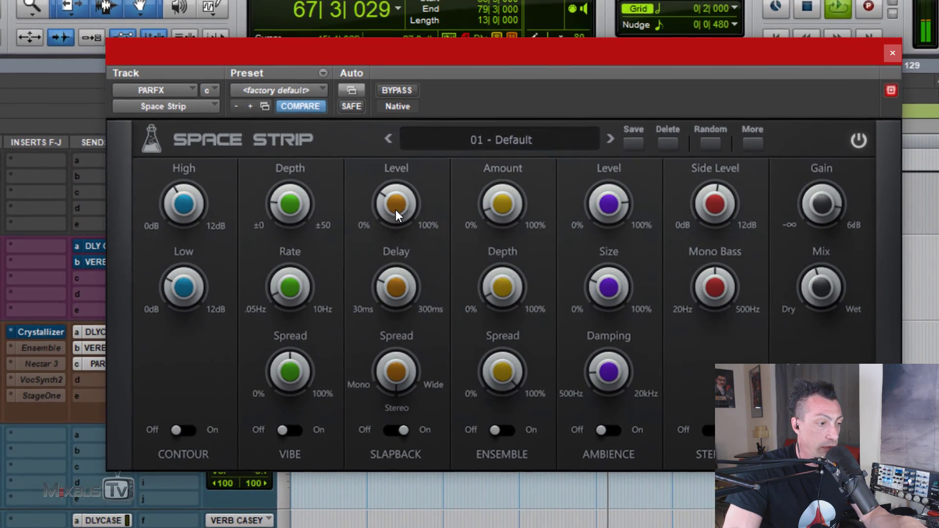
pyautogui.moveTo(398, 208); pyautogui.dragTo(405, 118)
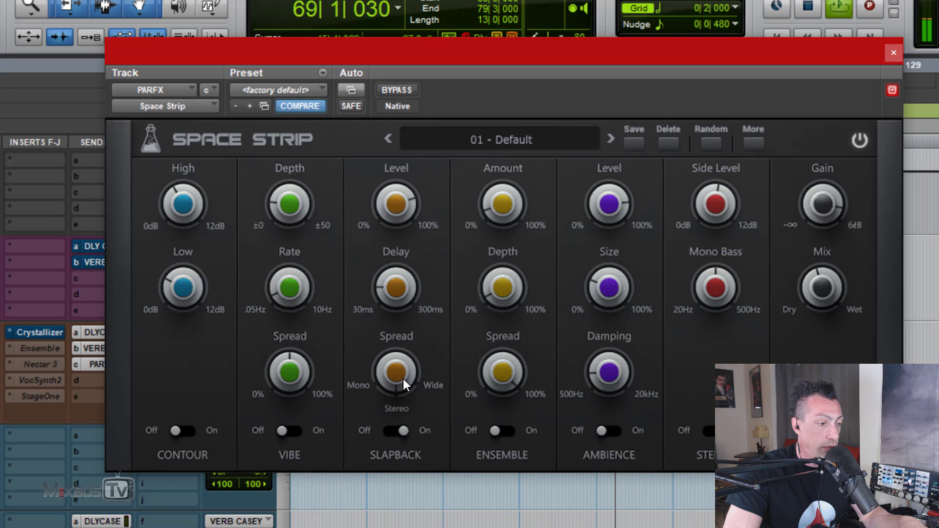
pyautogui.moveTo(404, 359)
pyautogui.moveTo(403, 362); pyautogui.dragTo(414, 460)
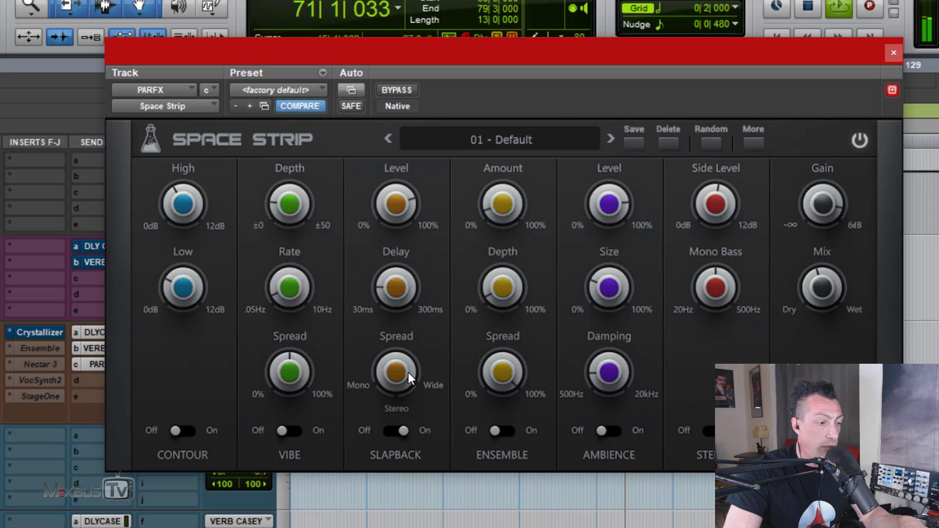
pyautogui.moveTo(407, 303); pyautogui.dragTo(402, 312)
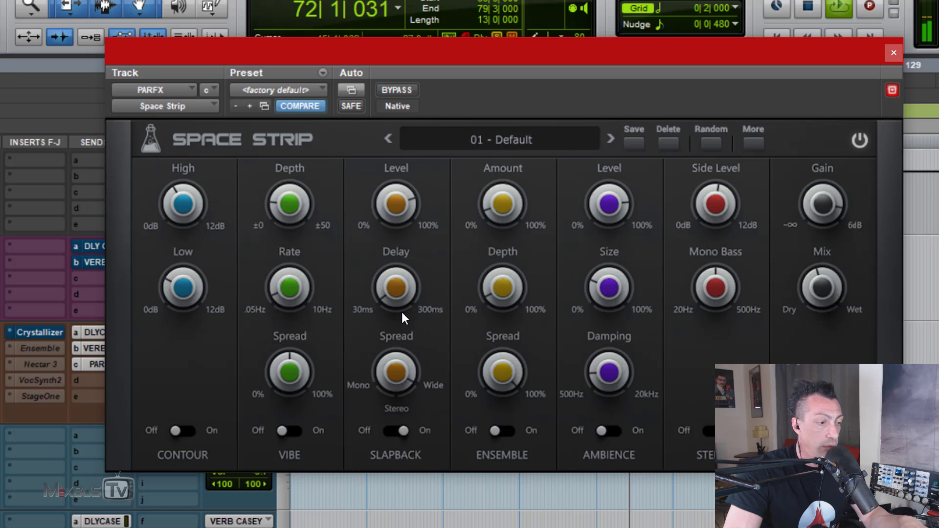
pyautogui.moveTo(400, 239)
pyautogui.mouseDown()
pyautogui.moveTo(400, 277)
pyautogui.moveTo(401, 257)
pyautogui.mouseUp()
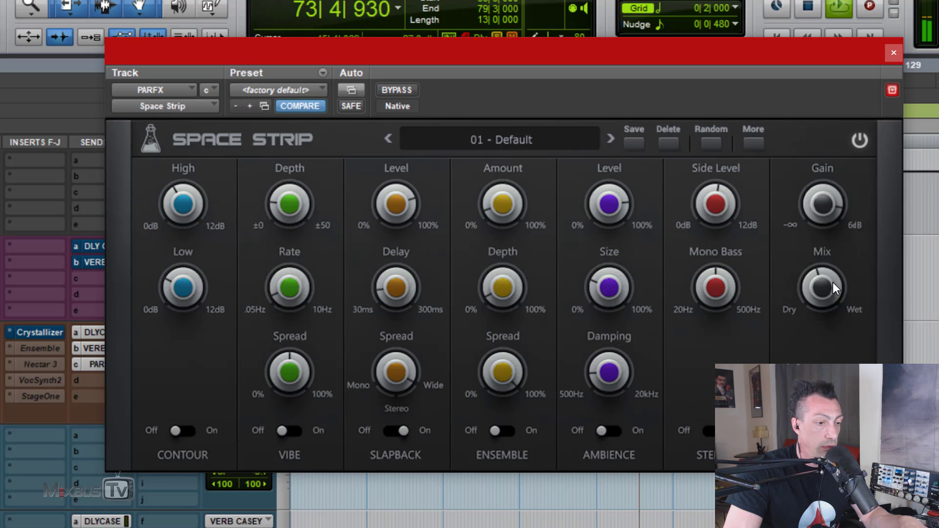
# Step: Lower the master Mix and compare the Slapback effect against bypass
pyautogui.moveTo(827, 302)
pyautogui.moveTo(827, 302); pyautogui.dragTo(819, 315)
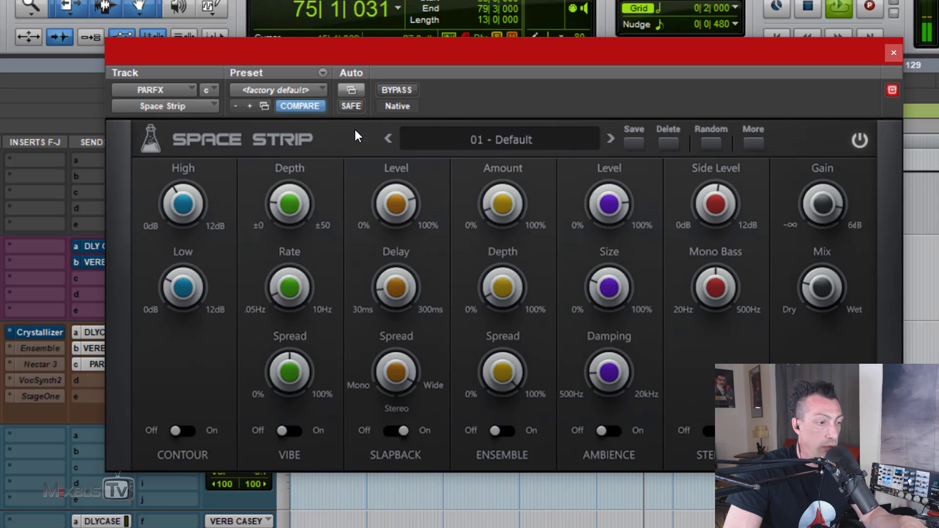
pyautogui.click(409, 91)
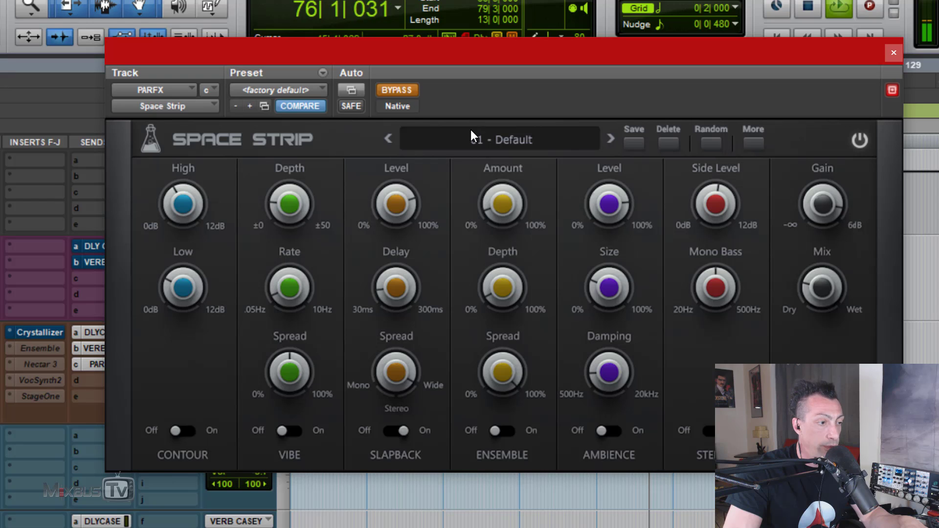
pyautogui.click(398, 90)
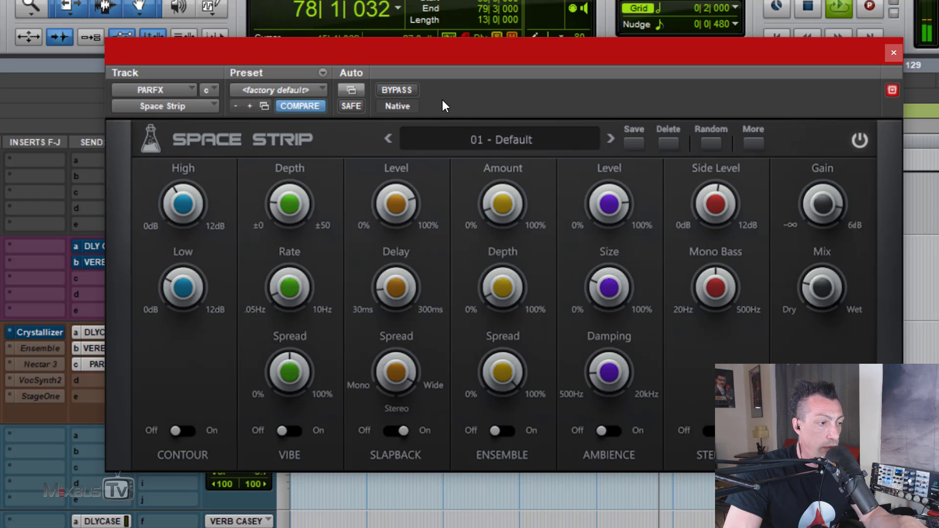
# Step: Add Ambience to Slapback, compare the combination against bypass and lower the Ambience Level
pyautogui.click(614, 432)
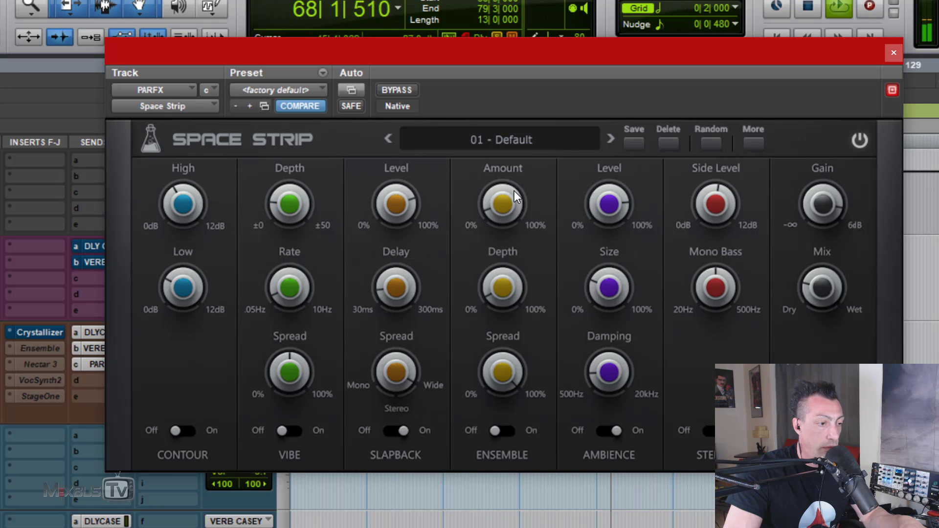
pyautogui.click(411, 91)
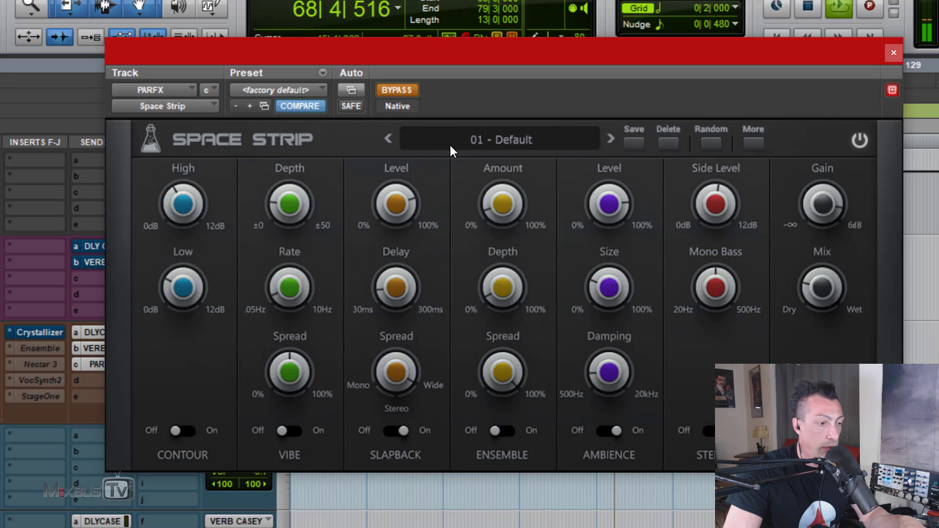
pyautogui.click(408, 93)
pyautogui.moveTo(596, 193); pyautogui.dragTo(608, 236)
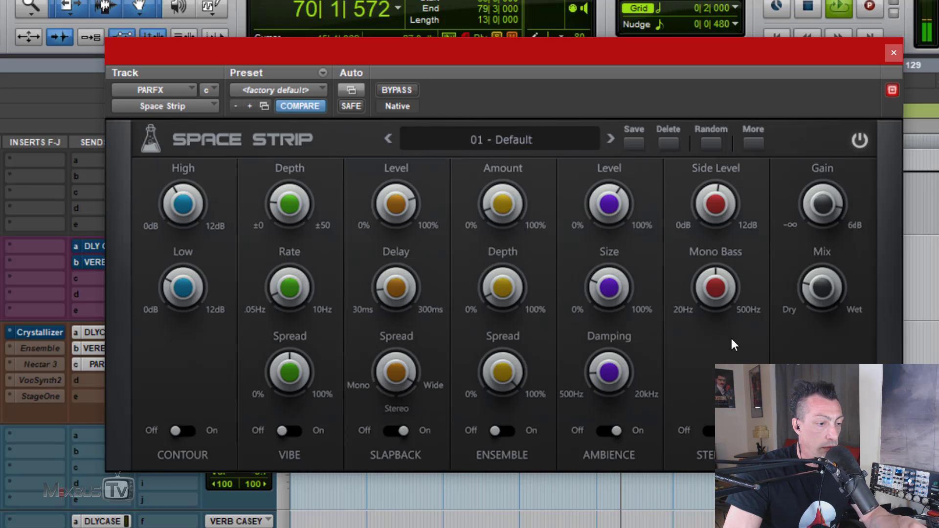
# Step: Switch Ambience off, then move Ensemble ahead of Slapback and enable it
pyautogui.click(613, 432)
pyautogui.moveTo(540, 427); pyautogui.dragTo(429, 412)
pyautogui.click(396, 432)
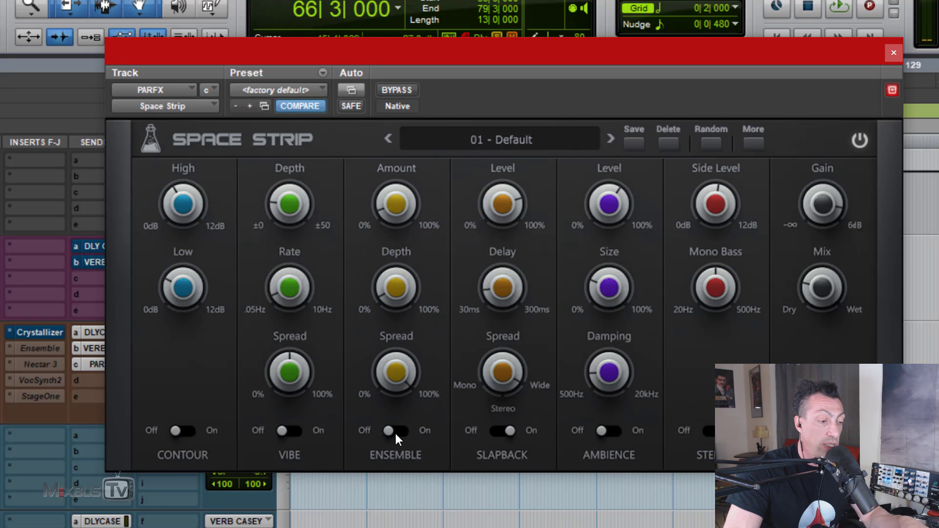
# Step: Play the loop while raising the master Mix to about 35% and lowering the stereo Side Level
pyautogui.press('space')
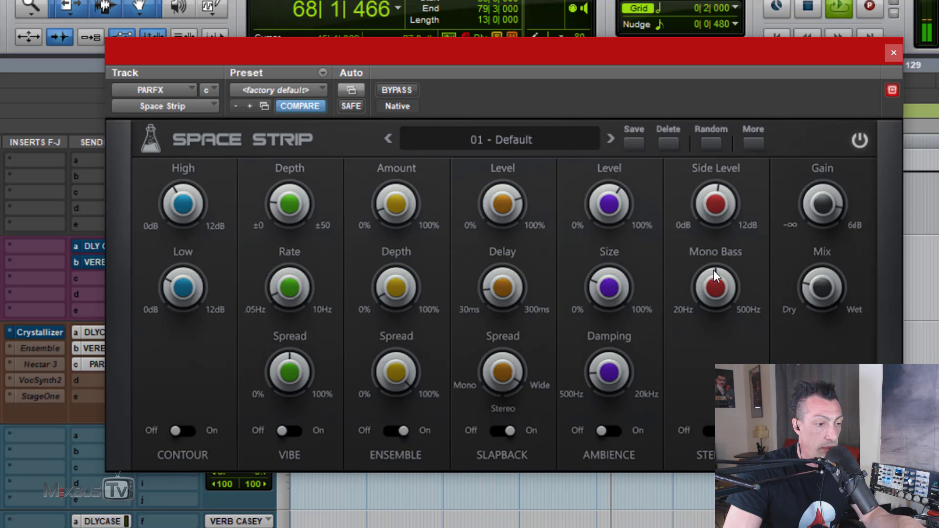
pyautogui.moveTo(722, 257)
pyautogui.moveTo(722, 256); pyautogui.dragTo(721, 265)
pyautogui.moveTo(809, 298); pyautogui.dragTo(815, 257)
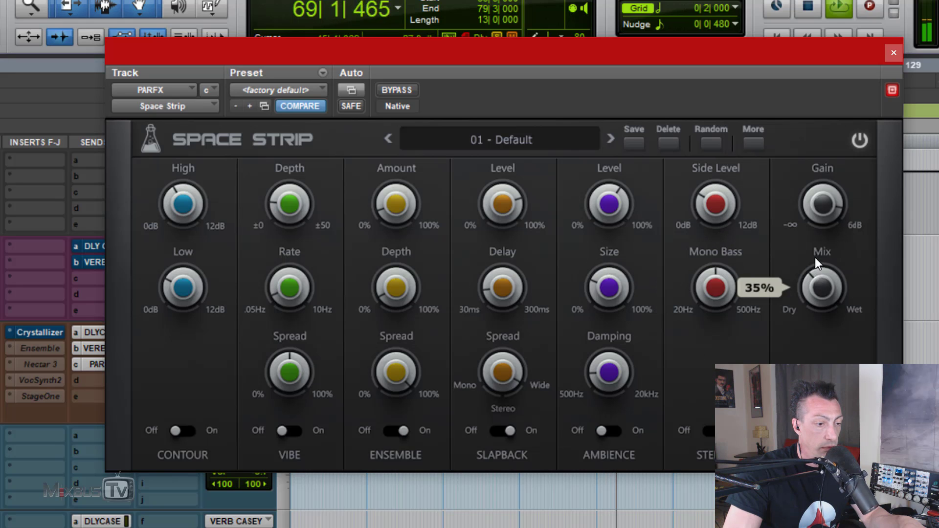
pyautogui.moveTo(711, 215); pyautogui.dragTo(714, 224)
# Step: Turn Ambience back on and increase its Size considerably
pyautogui.click(606, 429)
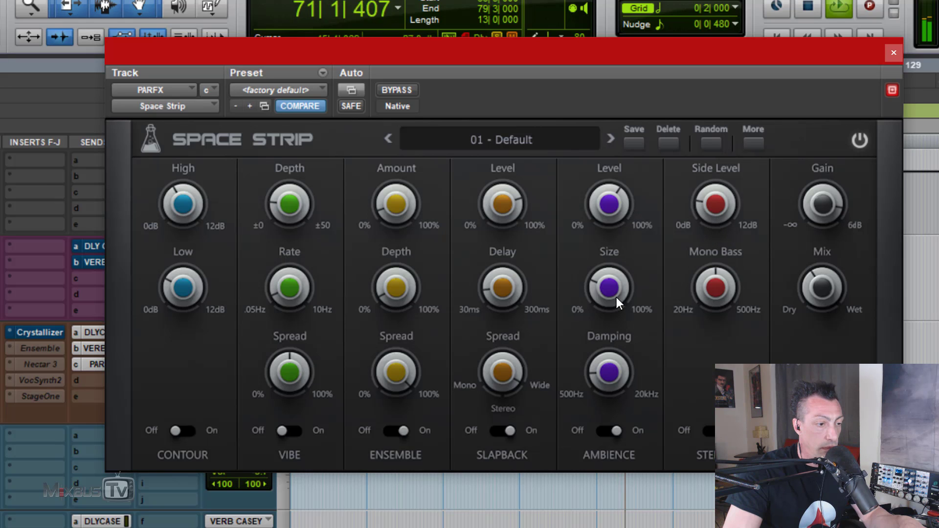
pyautogui.moveTo(616, 297); pyautogui.dragTo(628, 193)
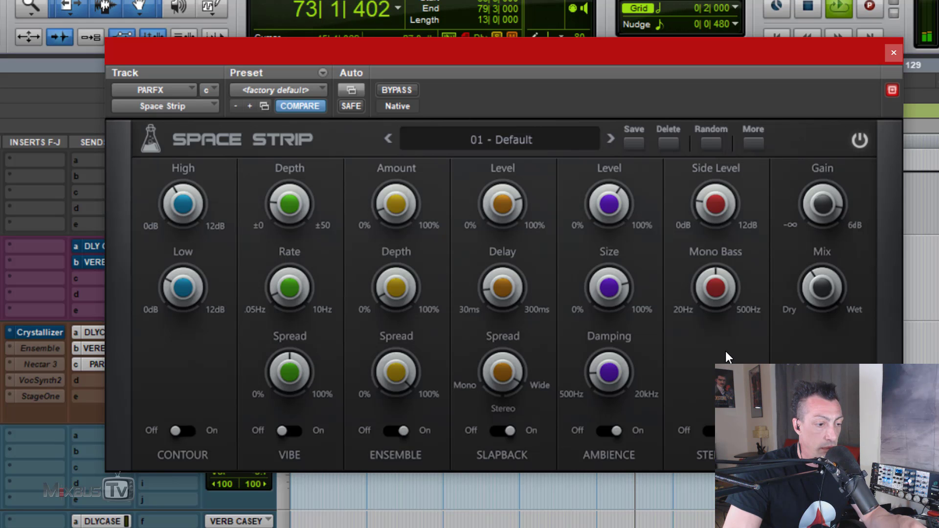
# Step: Compare the Ensemble, Slapback and Ambience chain against bypass while lowering the Mix, and stop playback with the plug-in bypassed
pyautogui.click(401, 89)
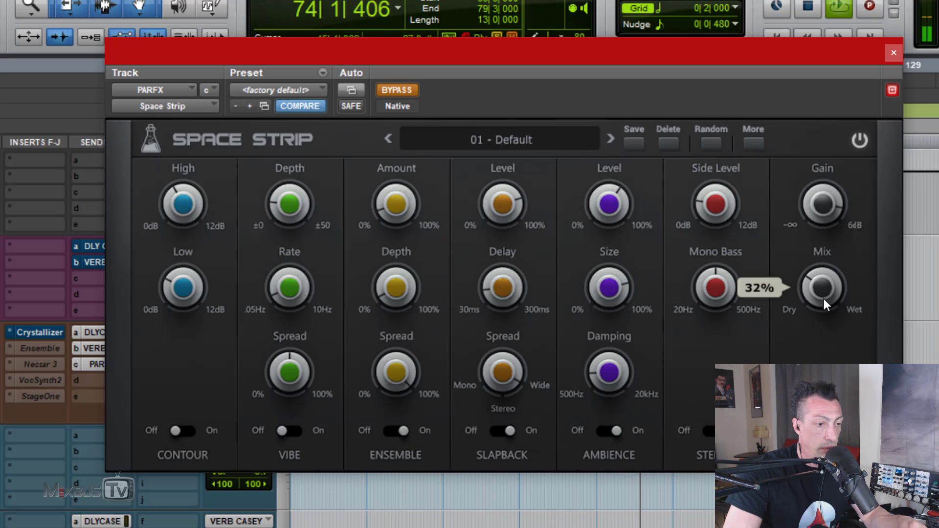
pyautogui.click(391, 90)
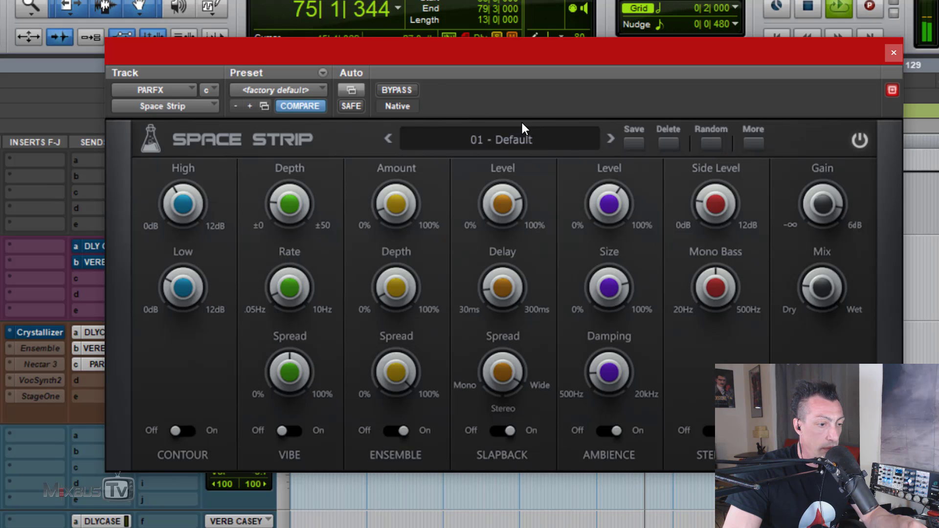
pyautogui.click(408, 85)
pyautogui.press('space')
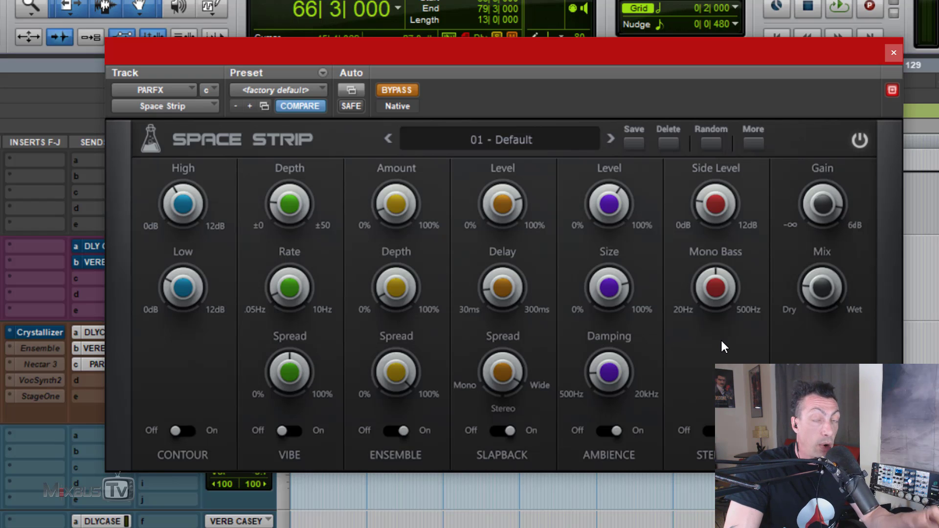
# Step: Switch off Ambience, Slapback and Ensemble so only Vibe runs as the effect, and take the plug-in out of bypass
pyautogui.click(609, 431)
pyautogui.click(503, 431)
pyautogui.click(396, 430)
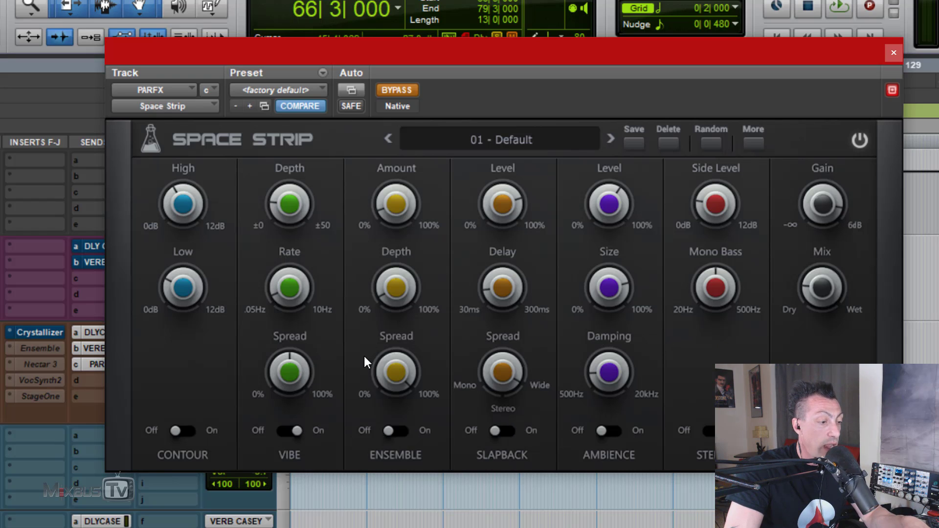
pyautogui.click(398, 91)
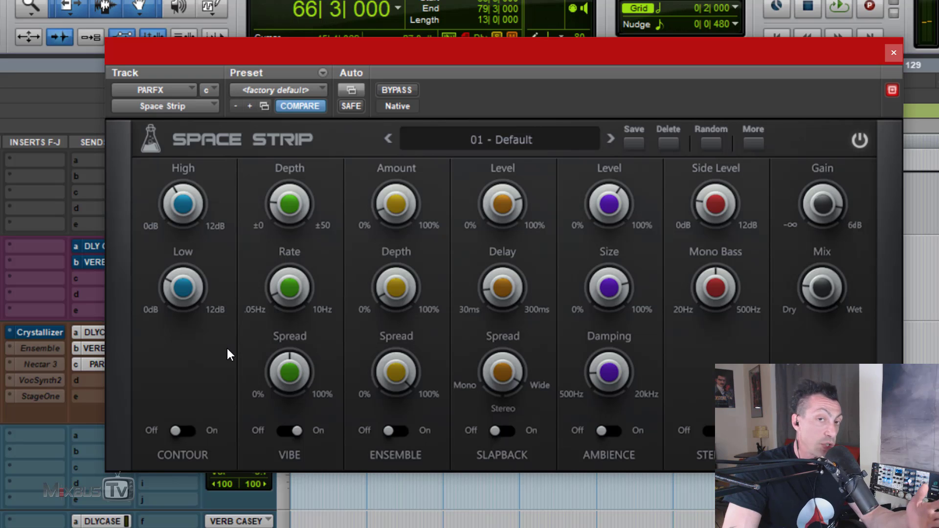
# Step: Raise the Vibe Spread to maximum and increase its Depth with the loop playing
pyautogui.moveTo(287, 372)
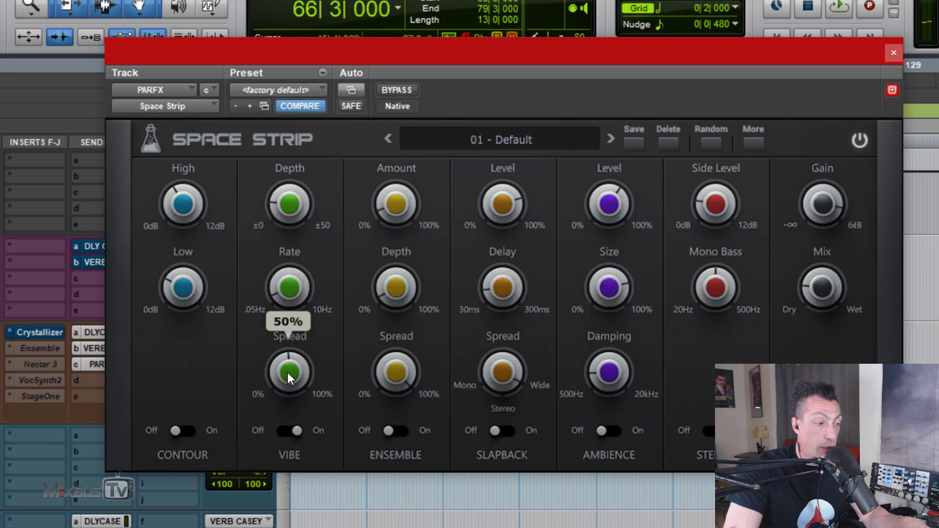
pyautogui.moveTo(287, 372); pyautogui.dragTo(246, 346)
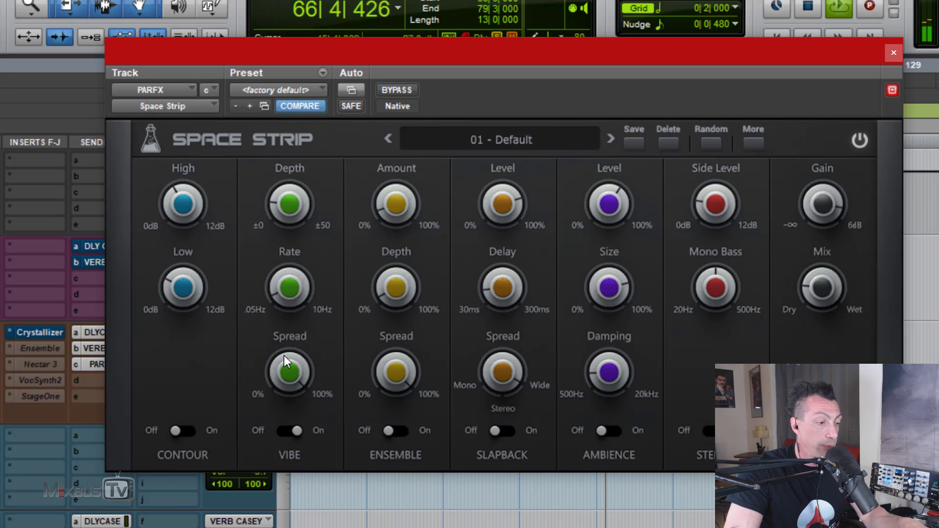
pyautogui.moveTo(280, 206); pyautogui.dragTo(280, 92)
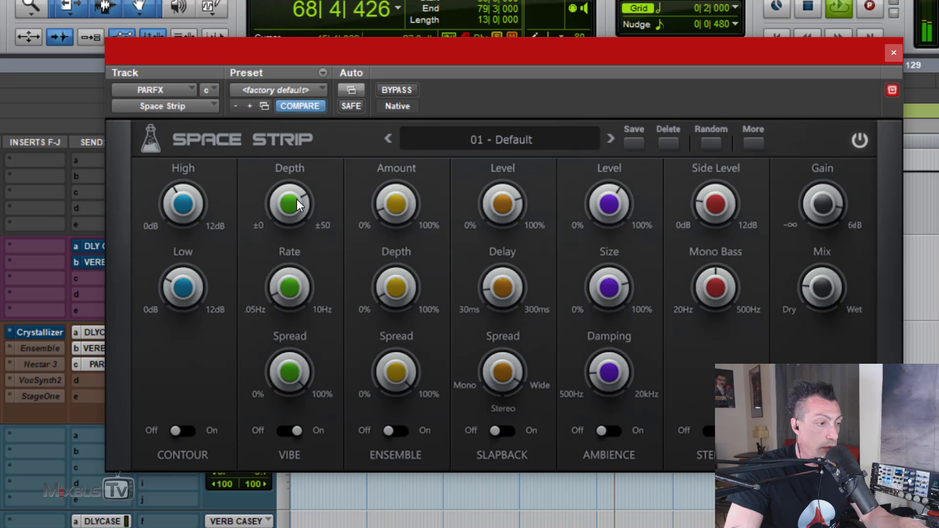
# Step: Lower the master Mix to about 12% and compare the Vibe effect against bypass
pyautogui.moveTo(829, 283); pyautogui.dragTo(828, 302)
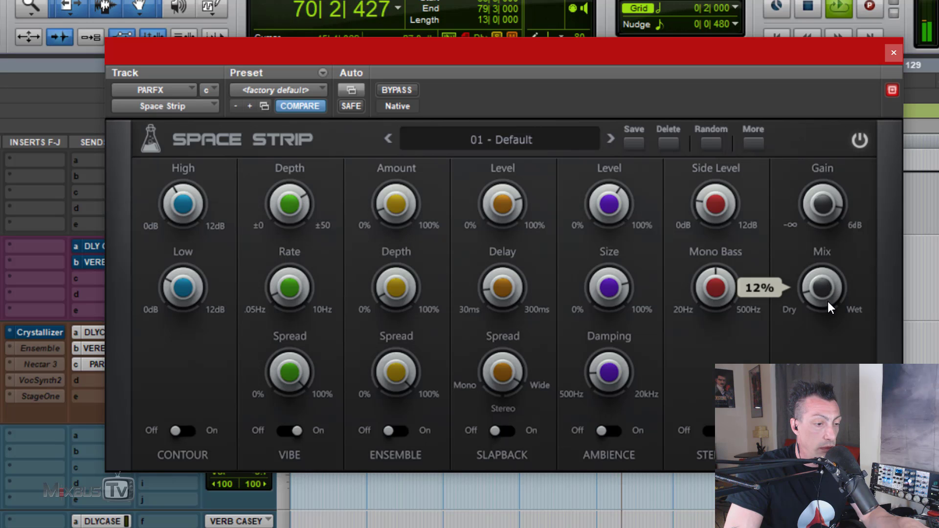
pyautogui.click(405, 91)
pyautogui.click(410, 93)
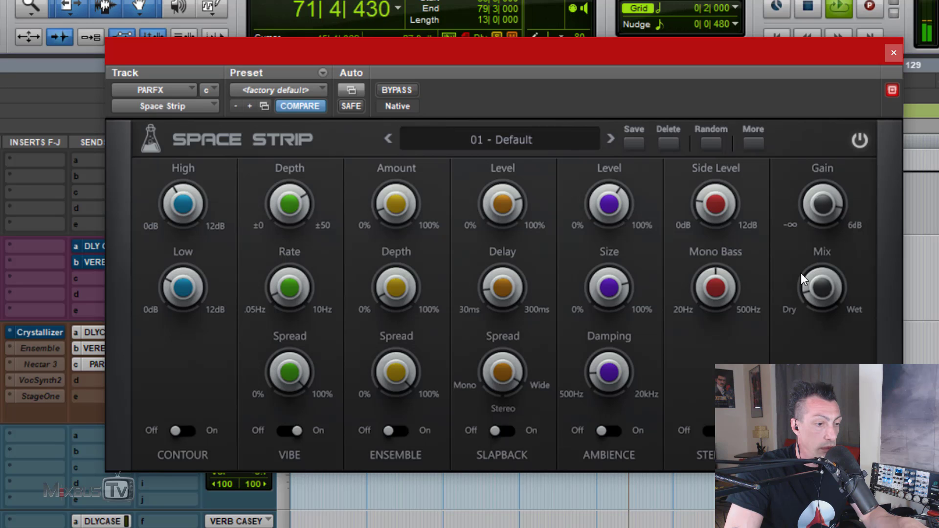
# Step: Add Ambience to Vibe with a higher Mix, and reduce the Vibe Depth to a low setting
pyautogui.click(617, 430)
pyautogui.moveTo(791, 267); pyautogui.dragTo(830, 238)
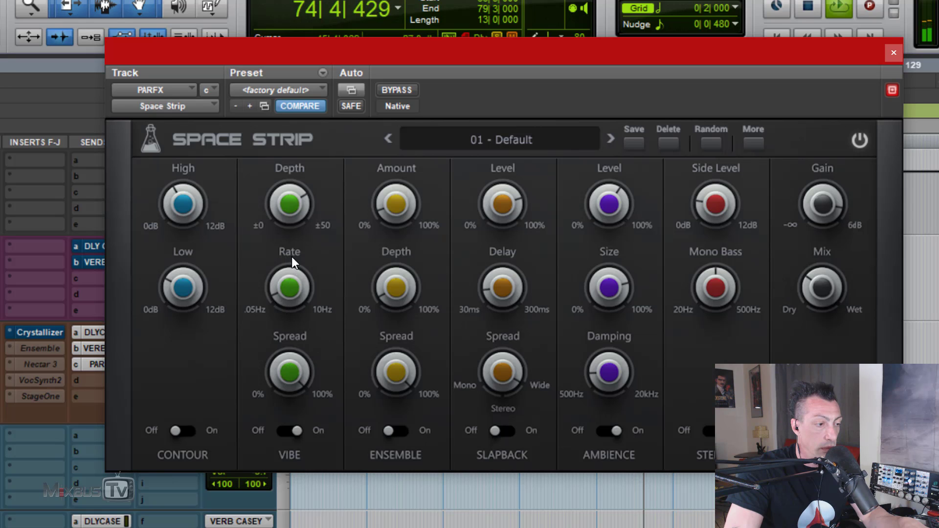
pyautogui.moveTo(284, 211); pyautogui.dragTo(282, 332)
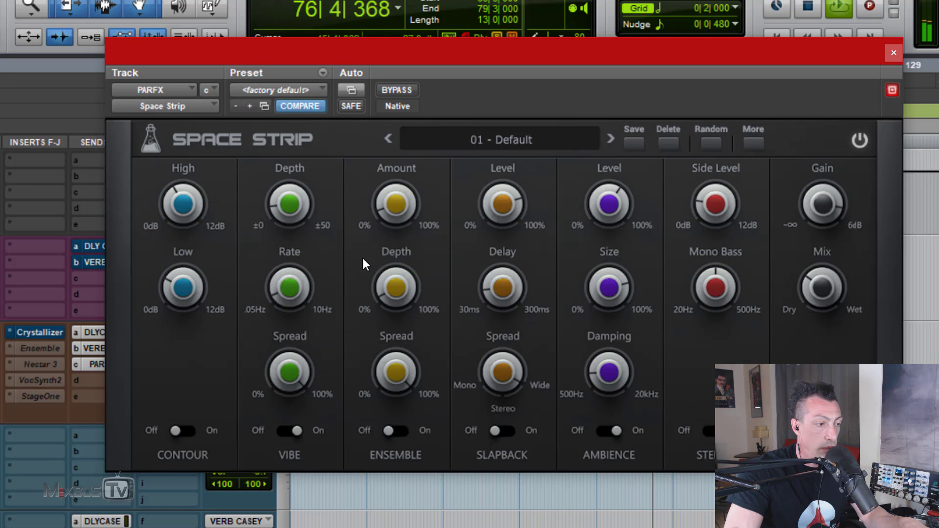
# Step: Raise the Ambience Level to maximum and rebalance the master Mix to a lower setting
pyautogui.moveTo(822, 294); pyautogui.dragTo(816, 315)
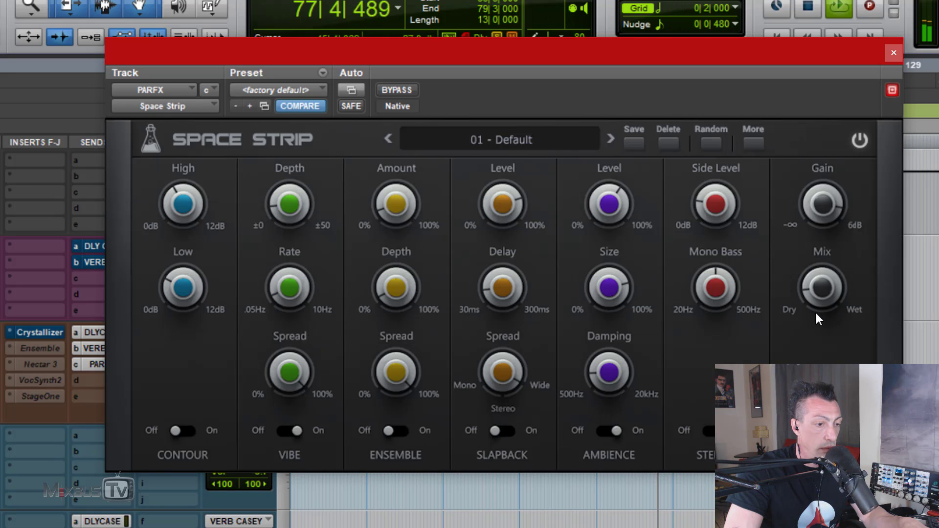
pyautogui.moveTo(609, 277); pyautogui.dragTo(616, 83)
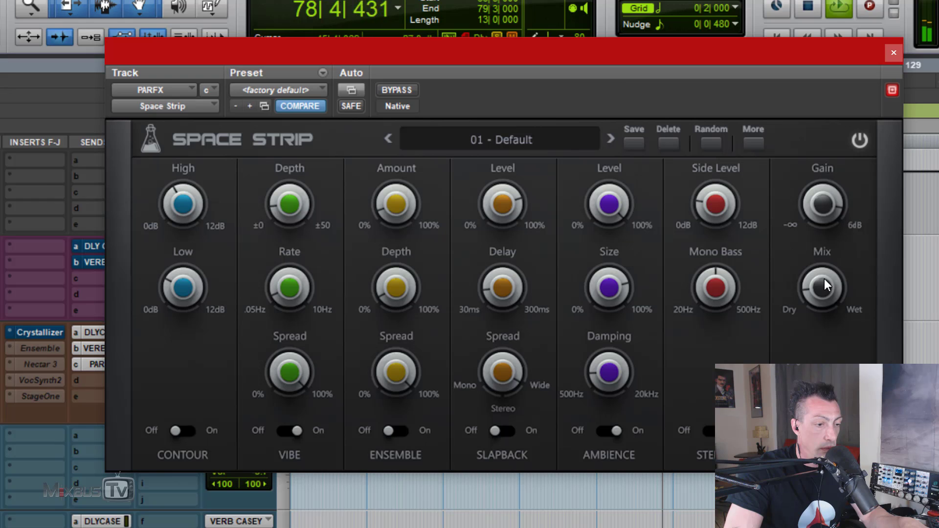
pyautogui.moveTo(825, 279); pyautogui.dragTo(824, 268)
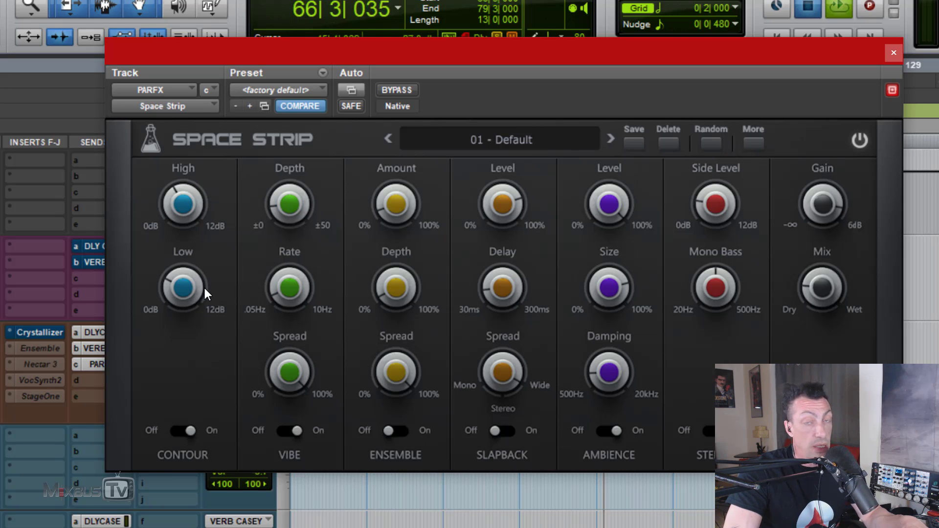
# Step: Strongly boost the Low and High bands of the enabled Contour module with the loop playing
pyautogui.moveTo(174, 298); pyautogui.dragTo(172, 132)
pyautogui.moveTo(193, 215); pyautogui.dragTo(191, 107)
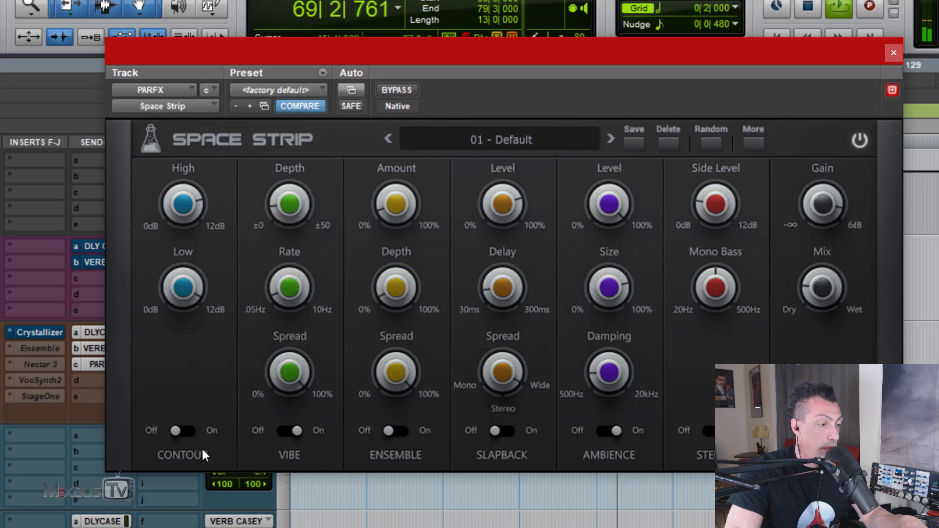
# Step: Move the enabled Contour module between Ambience and Stereo in the Space Strip chain and listen to the loop
pyautogui.moveTo(206, 399); pyautogui.dragTo(590, 365)
pyautogui.moveTo(465, 369); pyautogui.dragTo(609, 366)
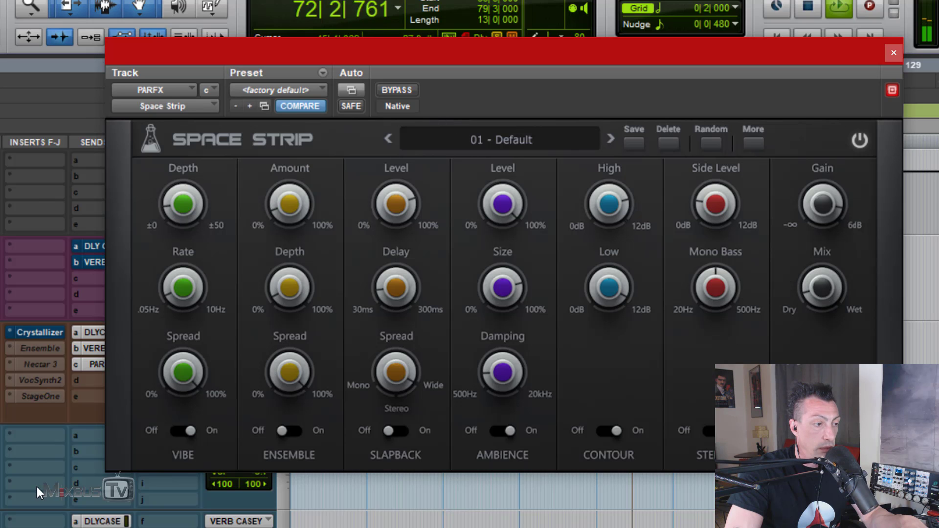
pyautogui.press('space')
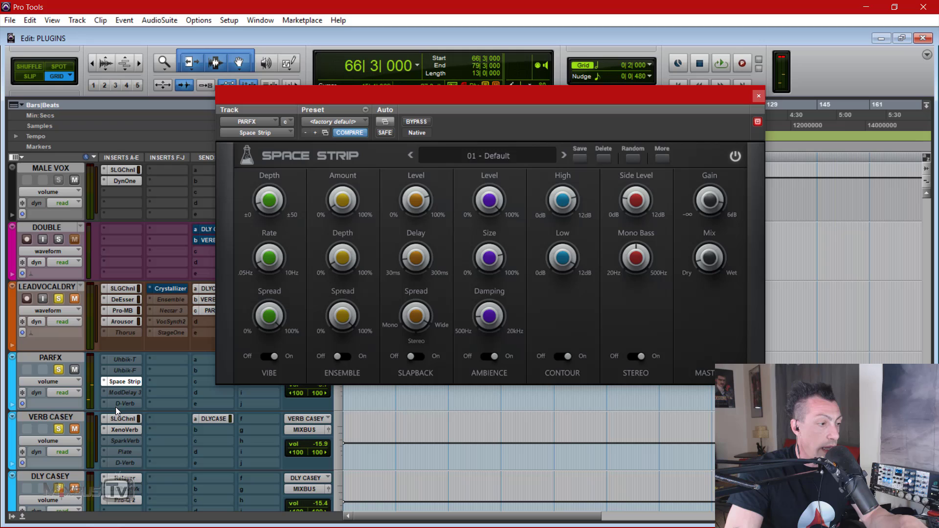
# Step: Unmute the VERB CASEY track and play the loop to hear the vocal effects together with the reverb
pyautogui.click(76, 429)
pyautogui.press('space')
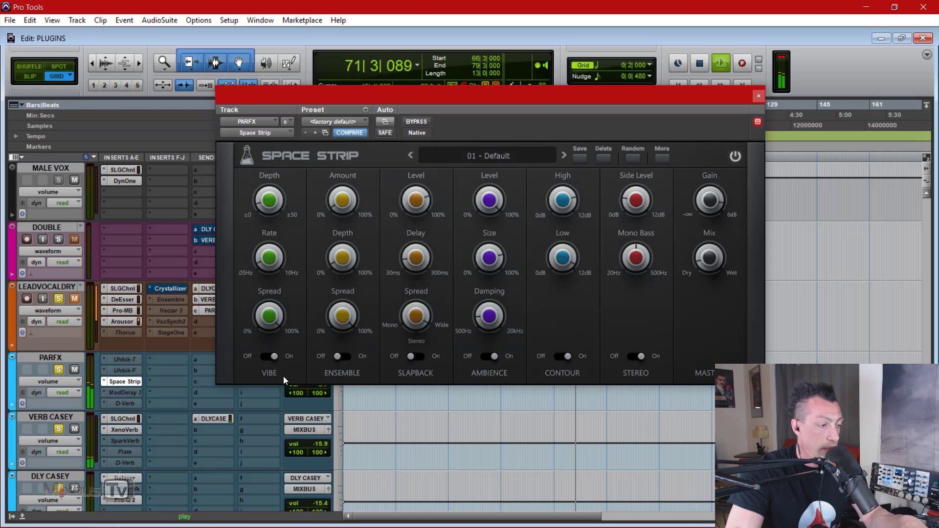
pyautogui.scroll(-1, 315, 462)
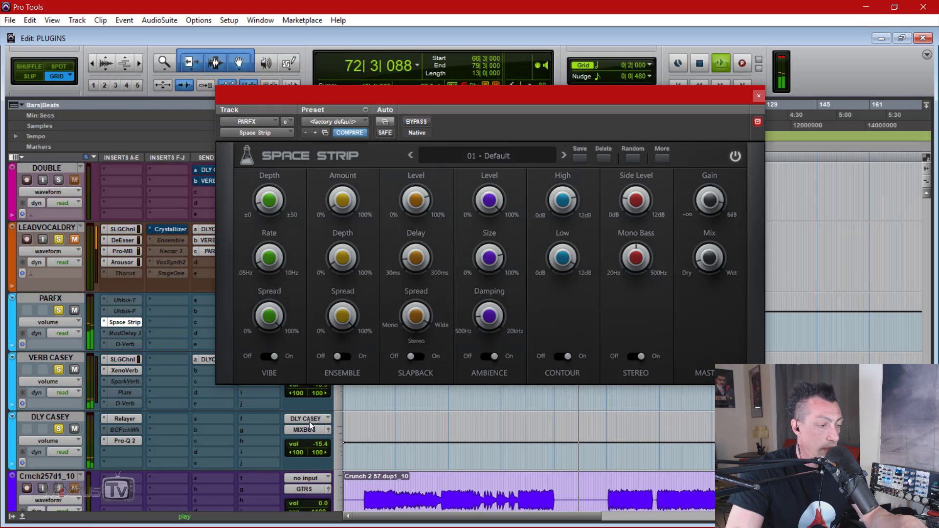
pyautogui.scroll(1, 309, 422)
pyautogui.press('space')
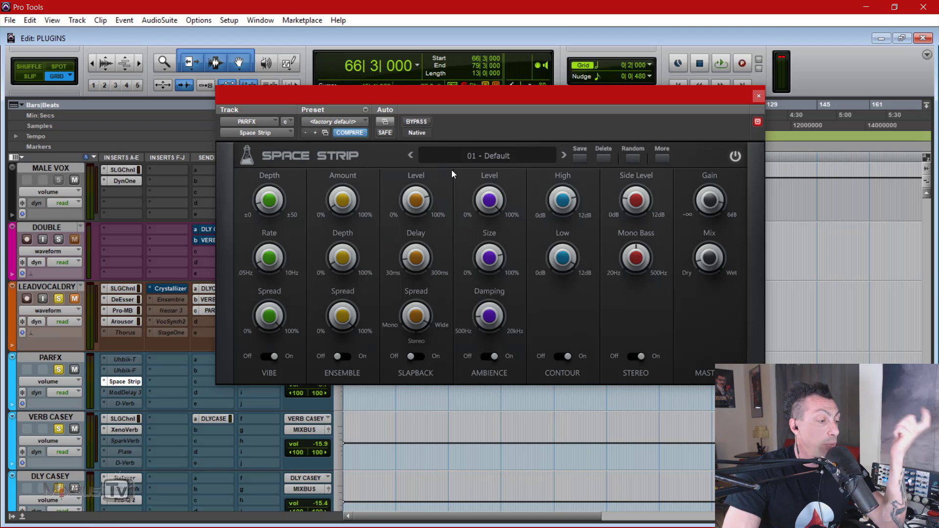
# Step: Close Space Strip and make it inactive on PARFX, and briefly view the XenoVerb plug-in on VERB CASEY
pyautogui.click(758, 96)
pyautogui.scroll(-3, 302, 220)
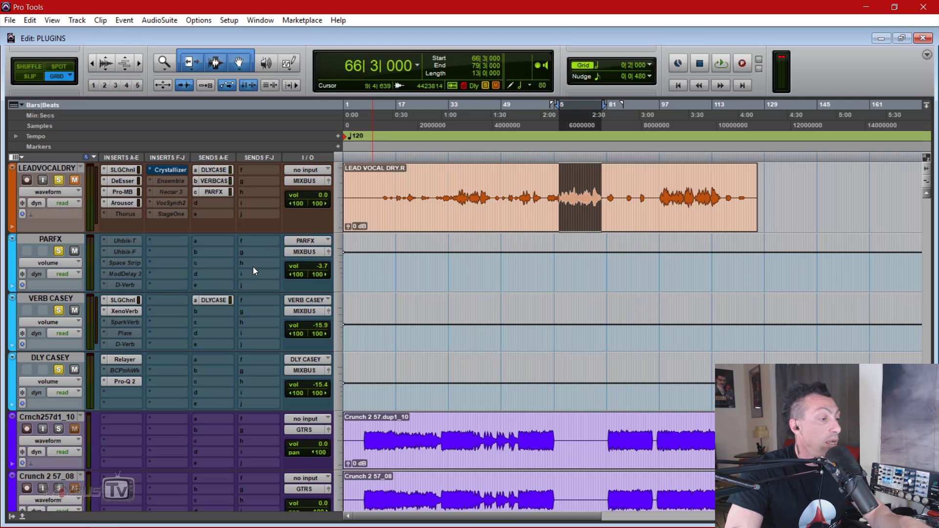
pyautogui.click(120, 311)
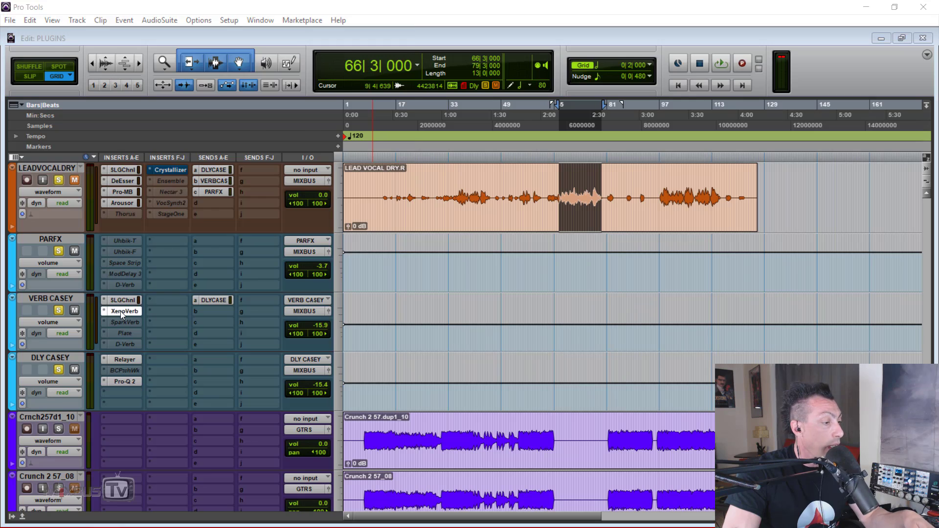
pyautogui.moveTo(326, 23); pyautogui.dragTo(509, 41)
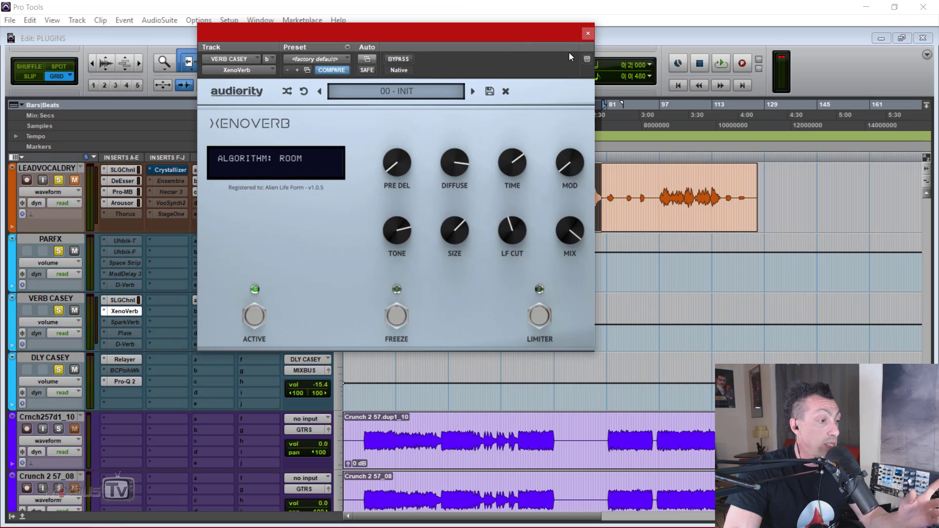
pyautogui.click(589, 32)
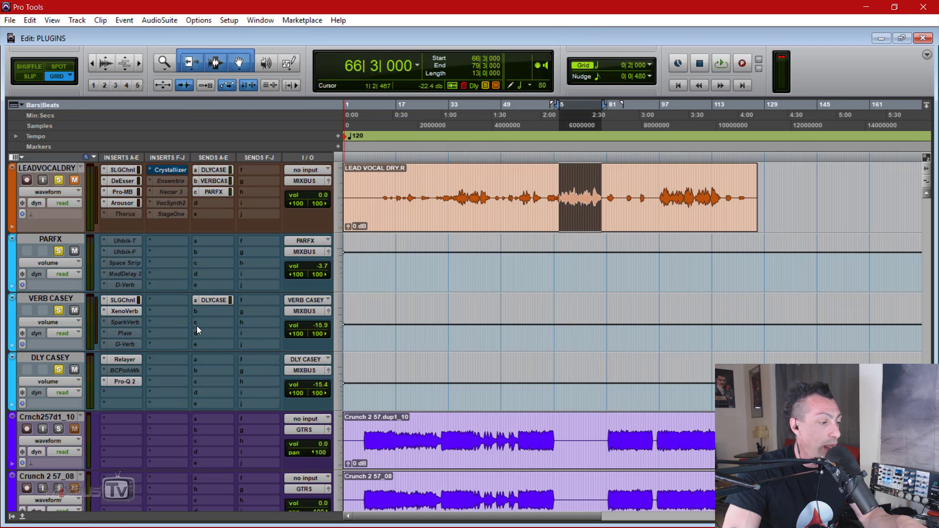
# Step: View the Relayer delay on DLY CASEY and look through its Xtra Mixbus TV factory presets without loading one
pyautogui.click(123, 359)
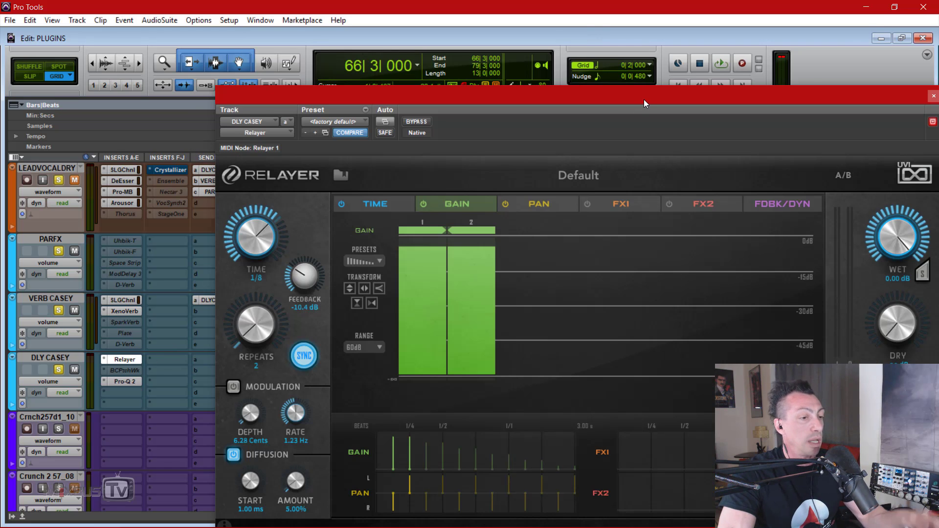
pyautogui.moveTo(643, 99); pyautogui.dragTo(575, 67)
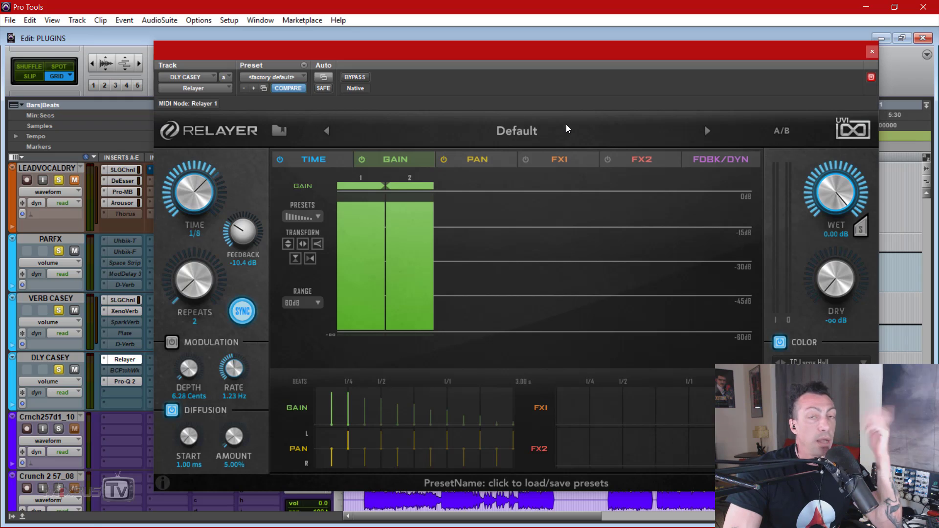
pyautogui.click(523, 132)
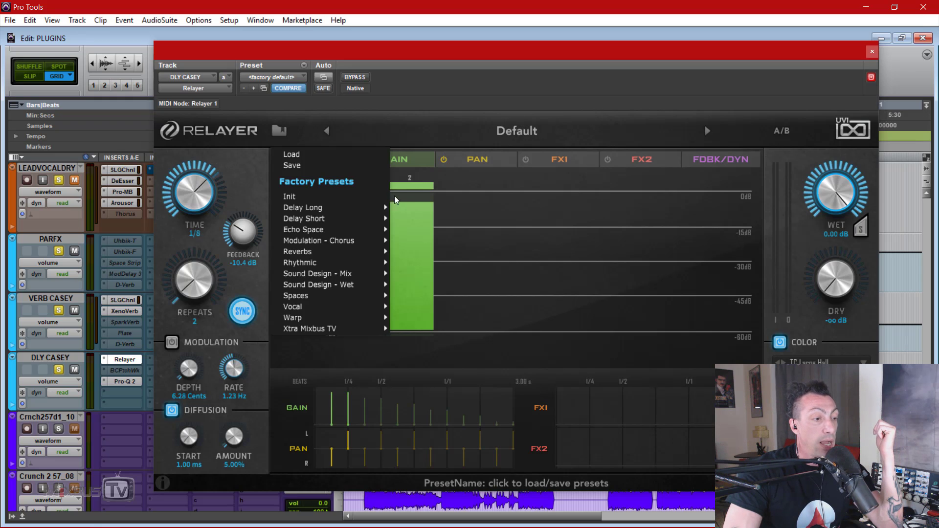
pyautogui.moveTo(363, 330)
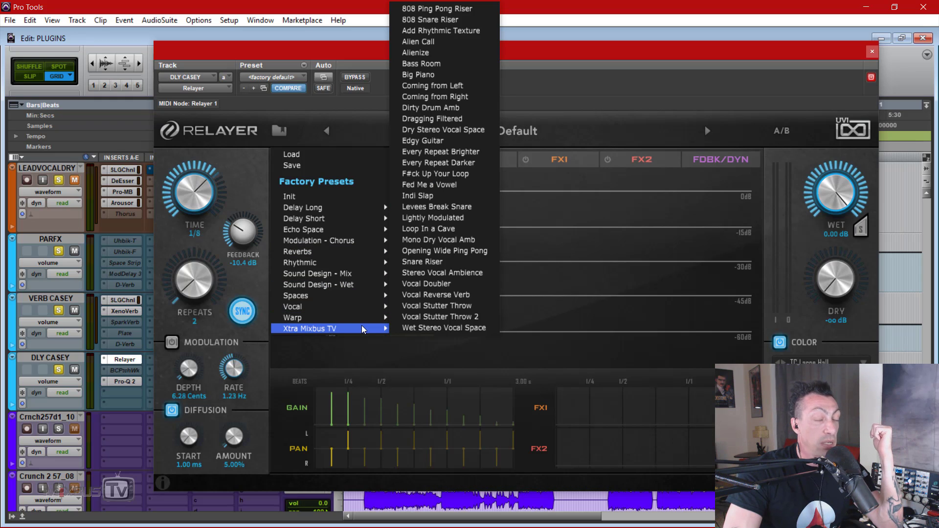
pyautogui.click(565, 78)
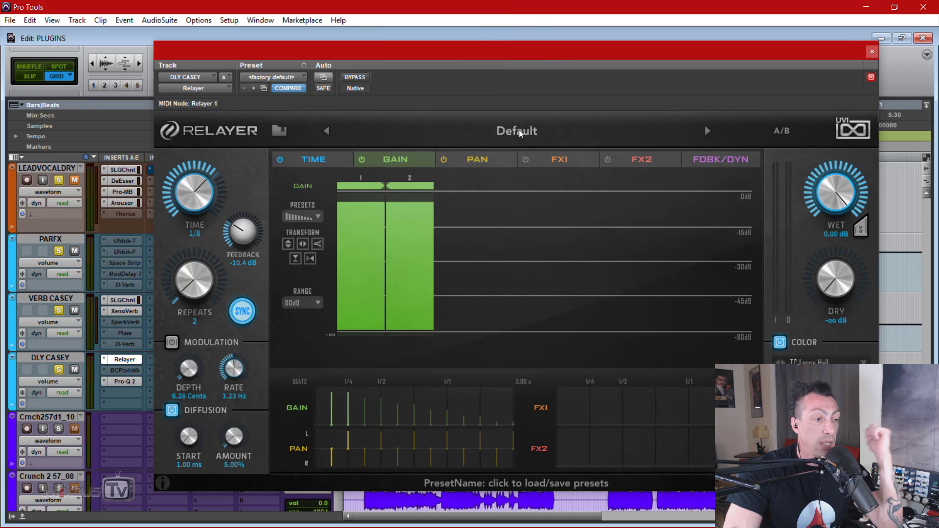
pyautogui.click(520, 132)
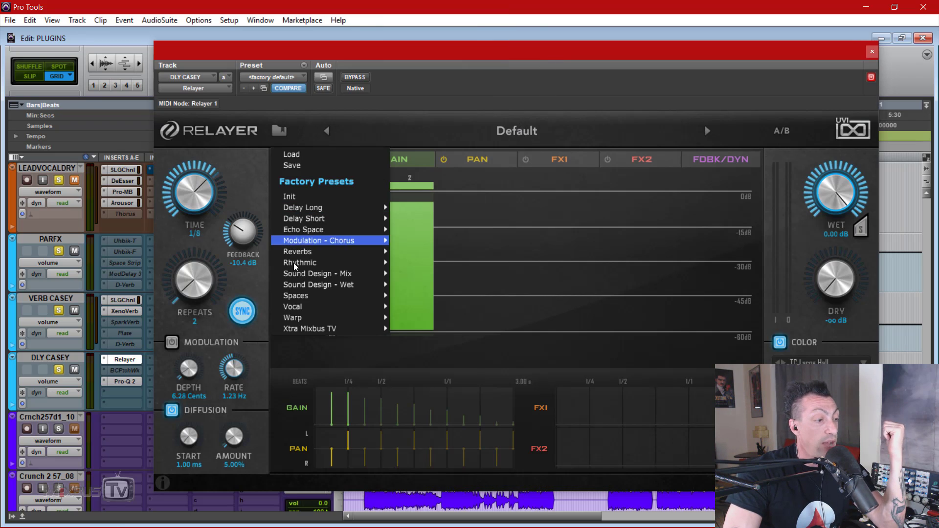
pyautogui.moveTo(326, 329)
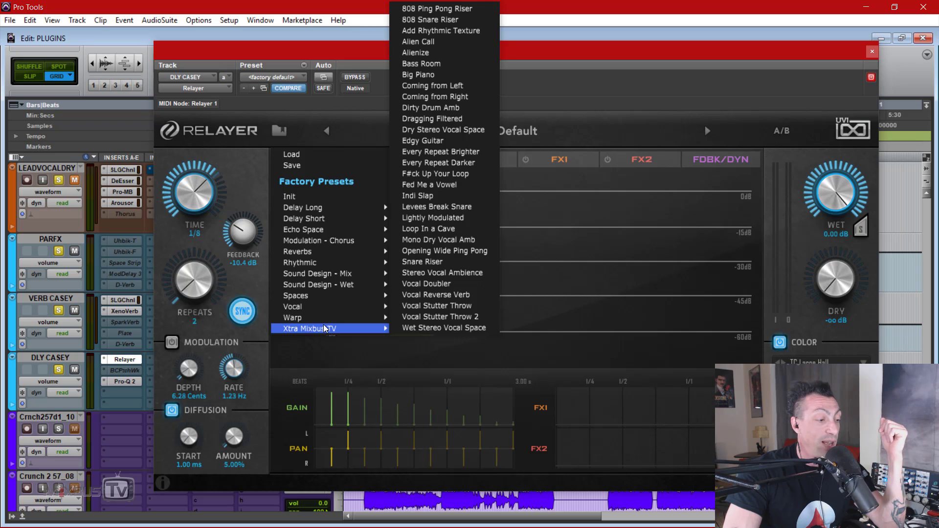
pyautogui.click(706, 78)
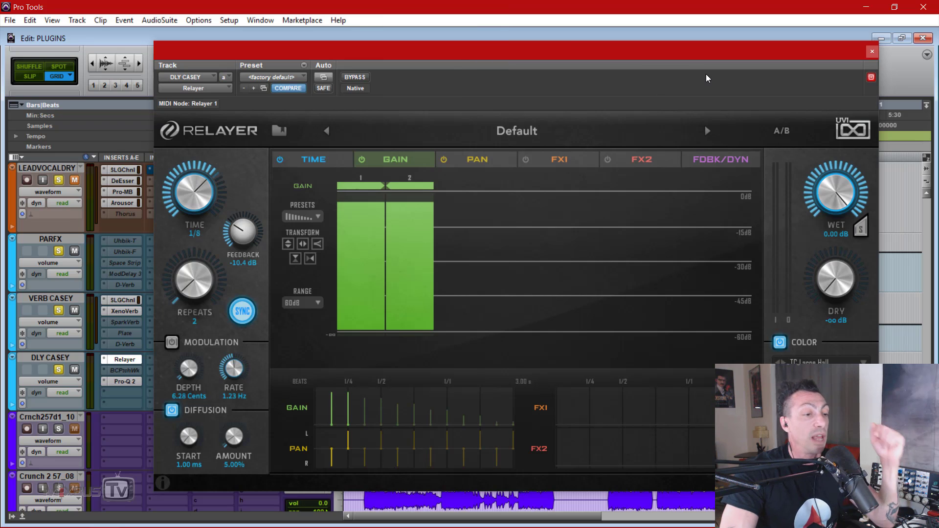
pyautogui.click(871, 52)
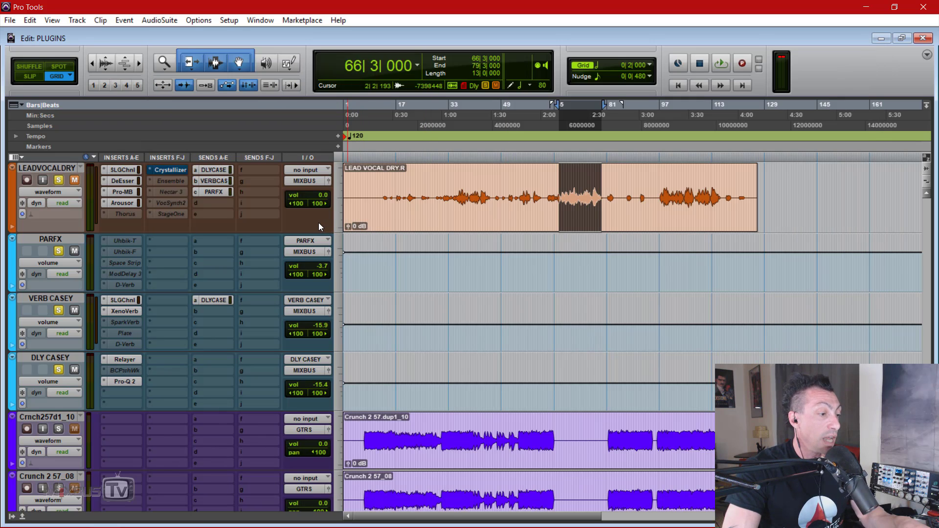
# Step: Unsolo the VERB CASEY and DLY CASEY tracks and make the ModDelay 3 insert on PARFX active
pyautogui.scroll(5, 272, 254)
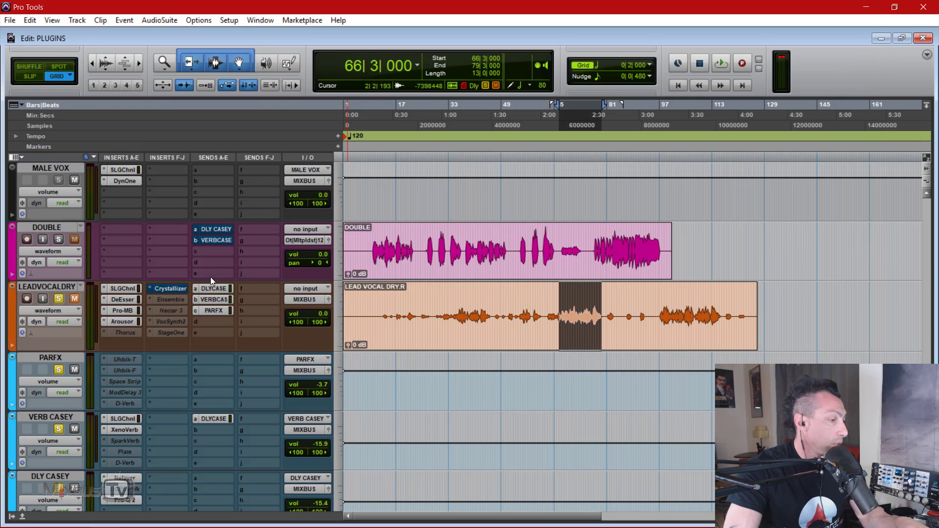
pyautogui.scroll(-2, 200, 290)
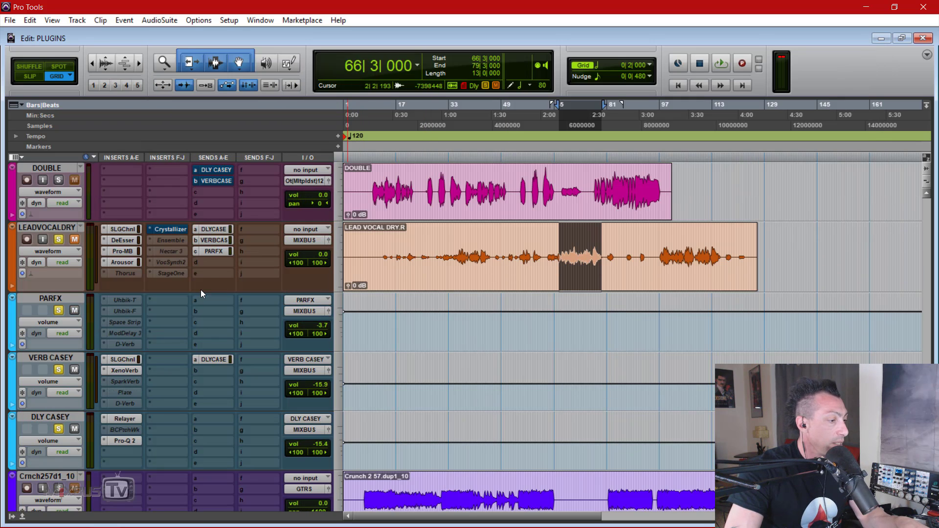
pyautogui.click(57, 370)
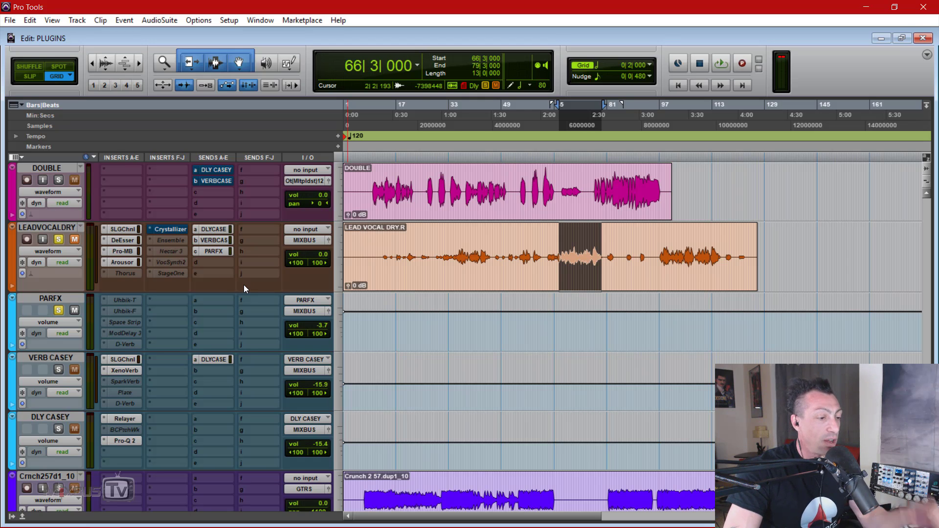
pyautogui.rightClick(131, 331)
pyautogui.click(143, 343)
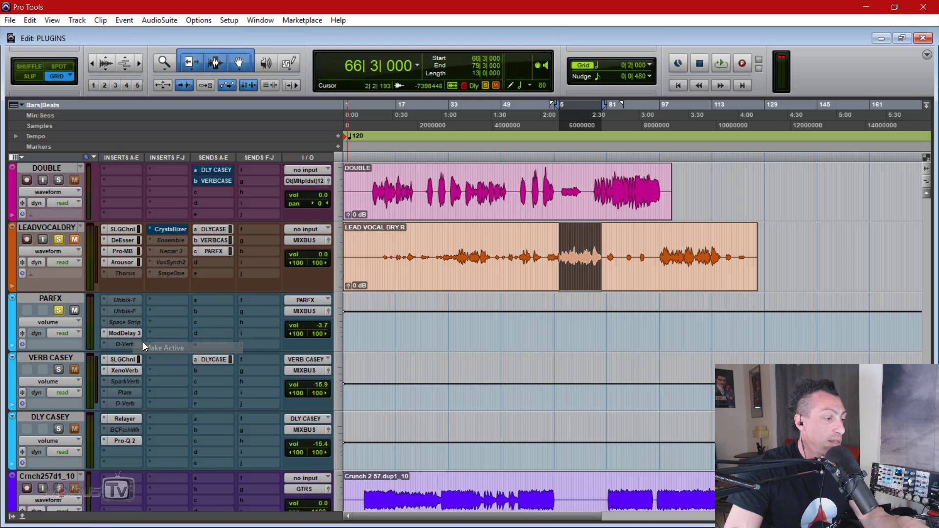